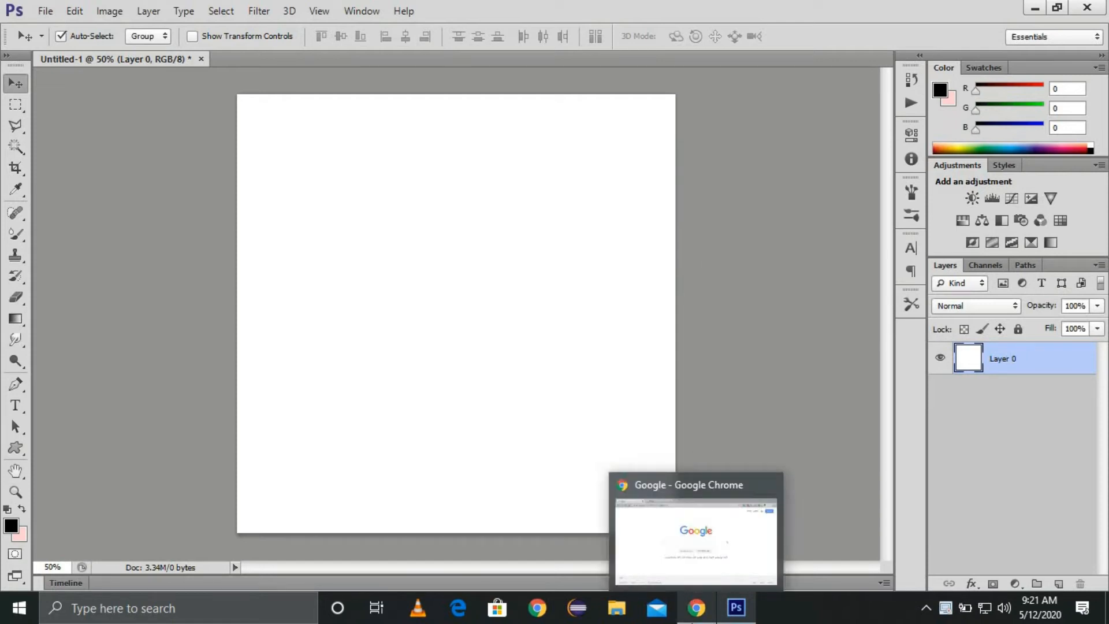
Step: Leave the blank white Untitled-1 canvas open and switch to the web browser
left_click(695, 606)
Step: Search Google for 'nurses illustration' and switch to the image results
left_click(363, 300)
type("nurses il")
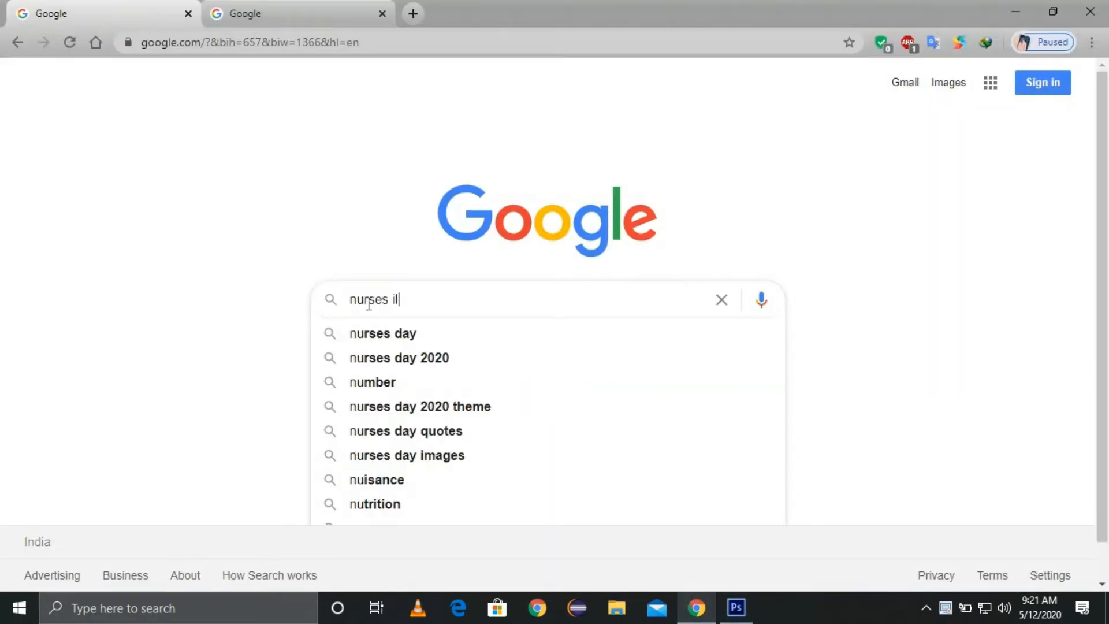
type("lu")
key("Down")
key("Return")
scroll(368, 309, "down", 1)
left_click(294, 497)
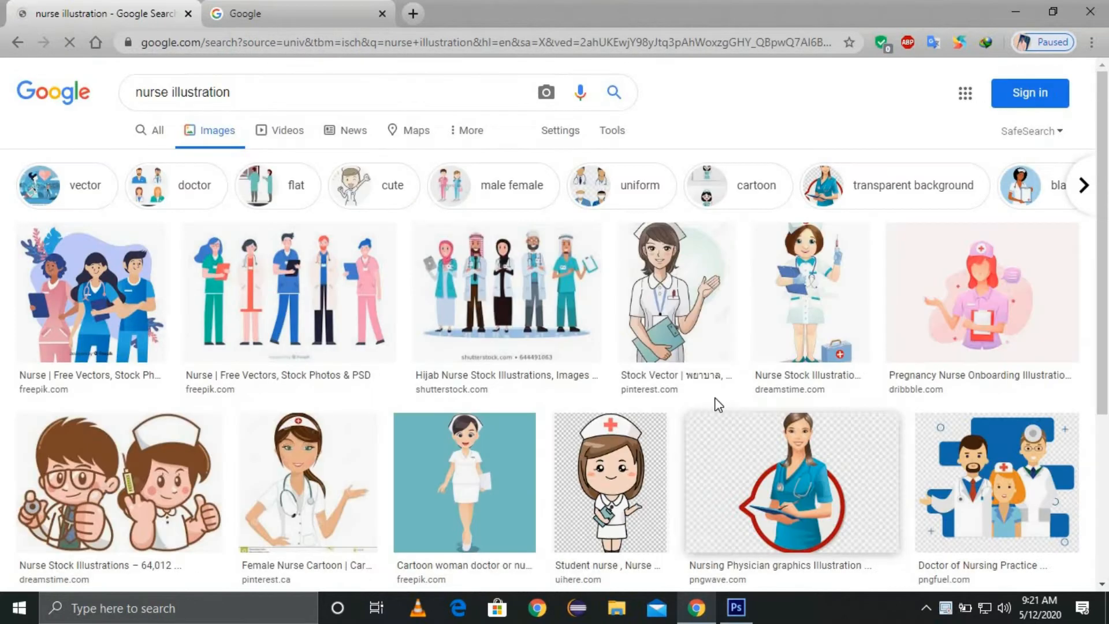
Step: Preview nurse images in the results, including the masked-nurse illustration
left_click(289, 295)
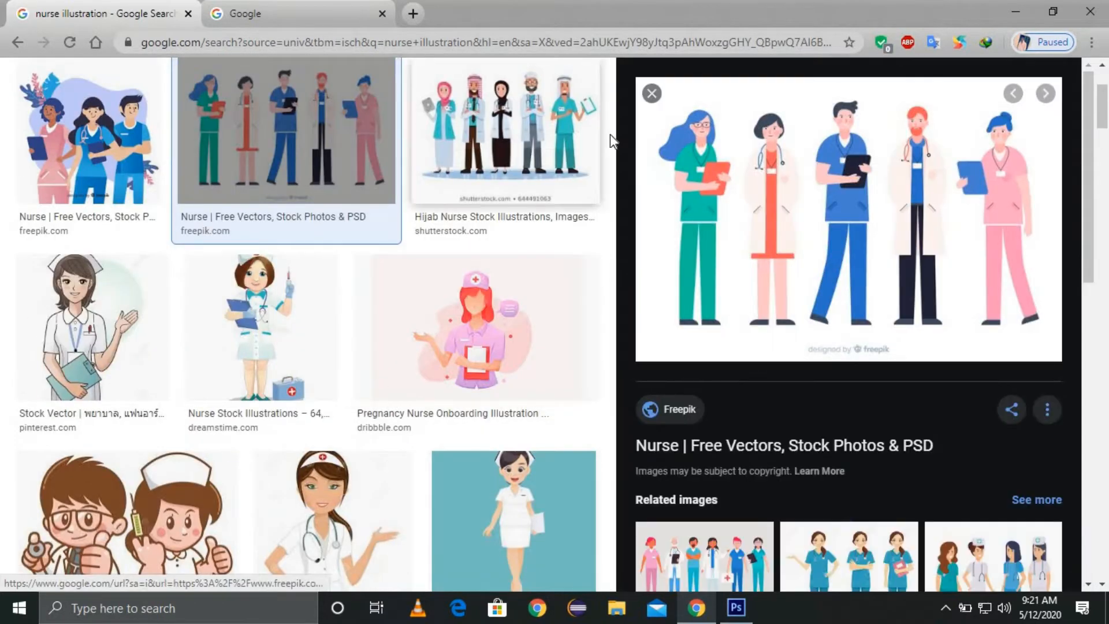
left_click(651, 93)
scroll(485, 348, "down", 2)
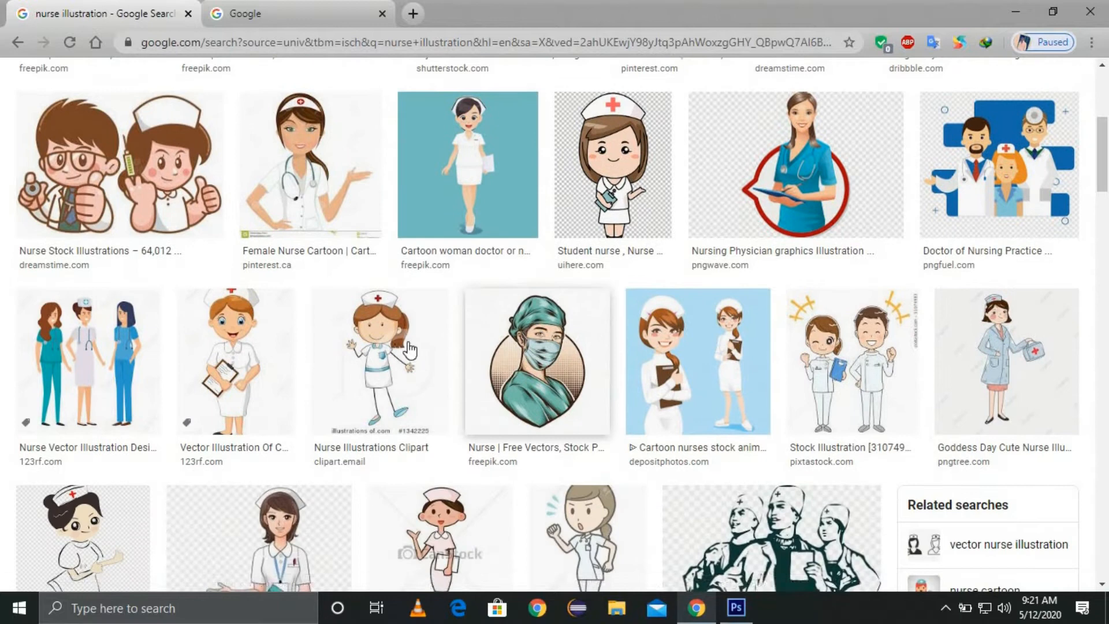
scroll(410, 350, "up", 3)
scroll(409, 350, "down", 3)
left_click(538, 361)
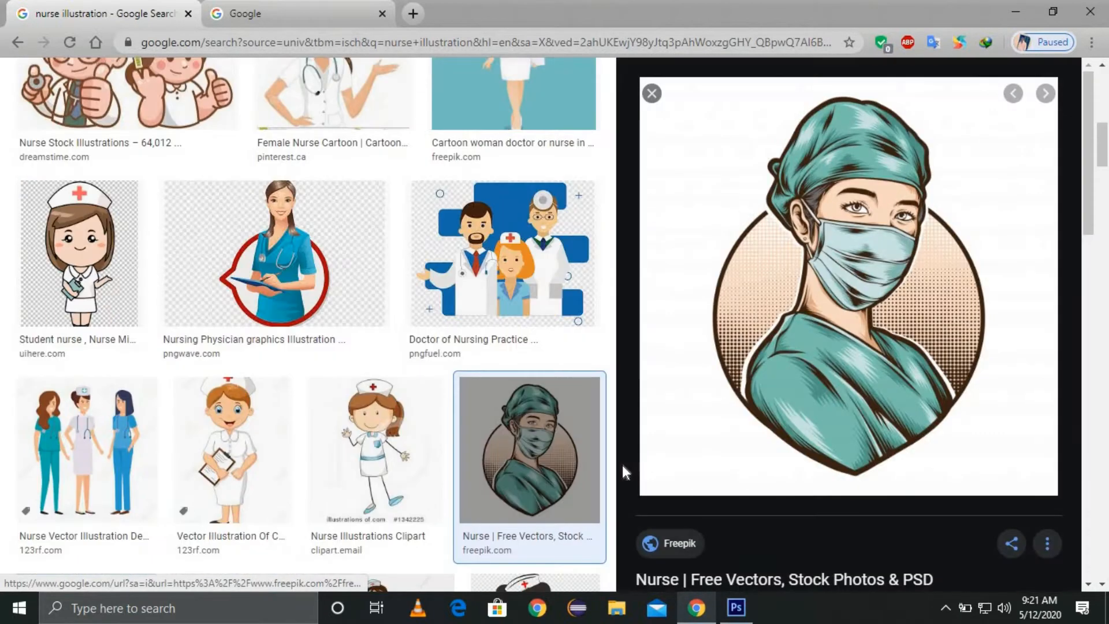
right_click(683, 154)
left_click(652, 93)
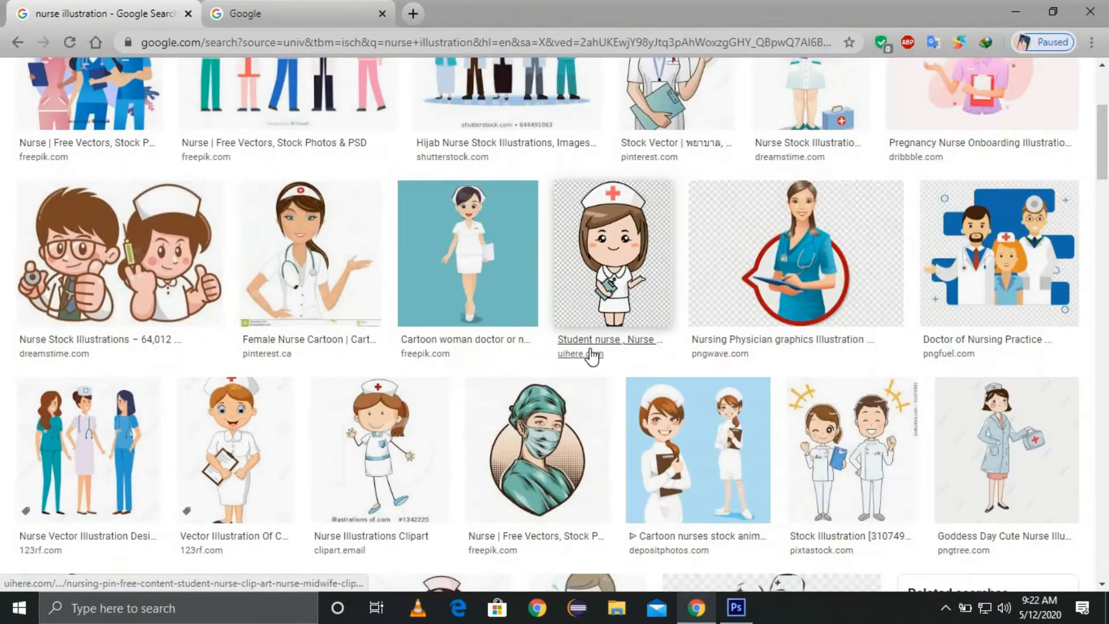
scroll(592, 356, "up", 3)
scroll(592, 355, "down", 8)
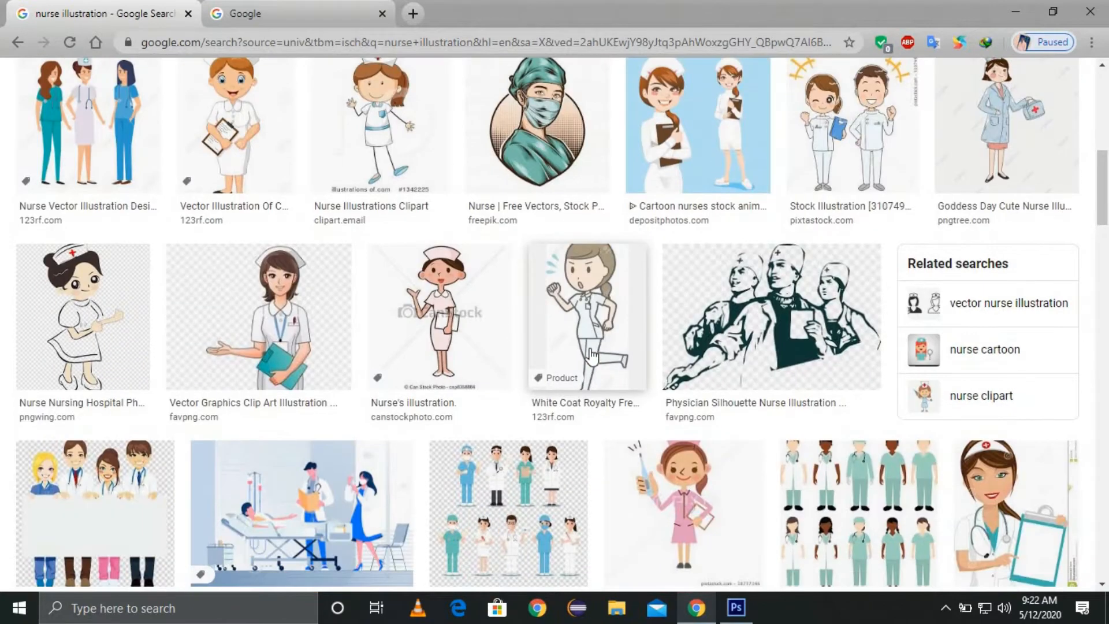
scroll(592, 356, "up", 8)
Step: Refine the search to 'nurse illustration png' and preview the masked nurse making a heart
left_click(289, 92)
type("png")
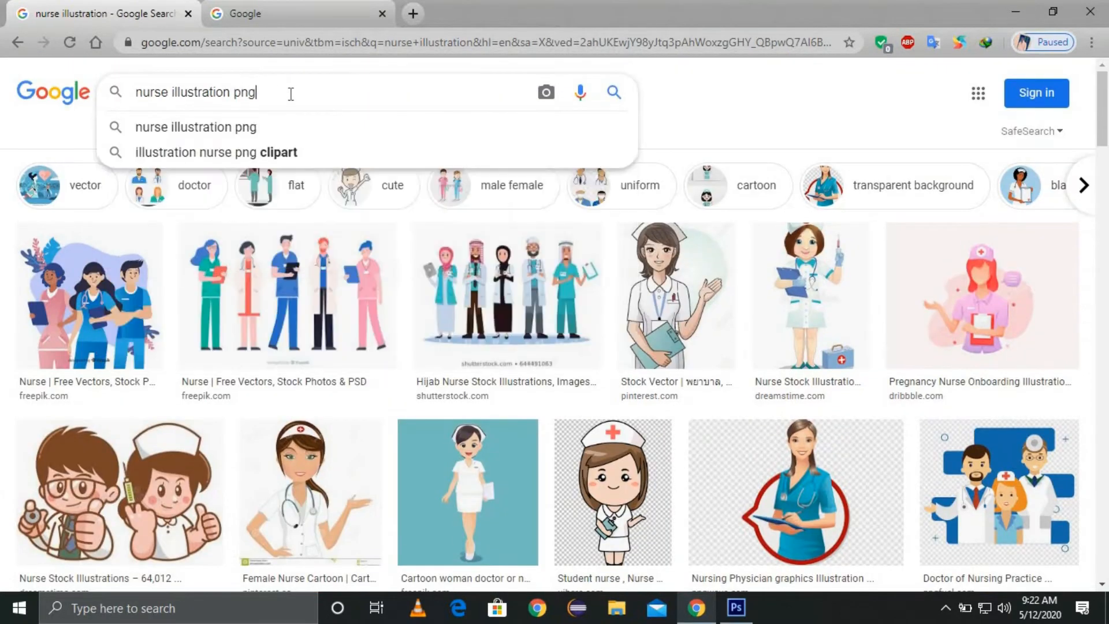
key("Return")
scroll(331, 295, "down", 8)
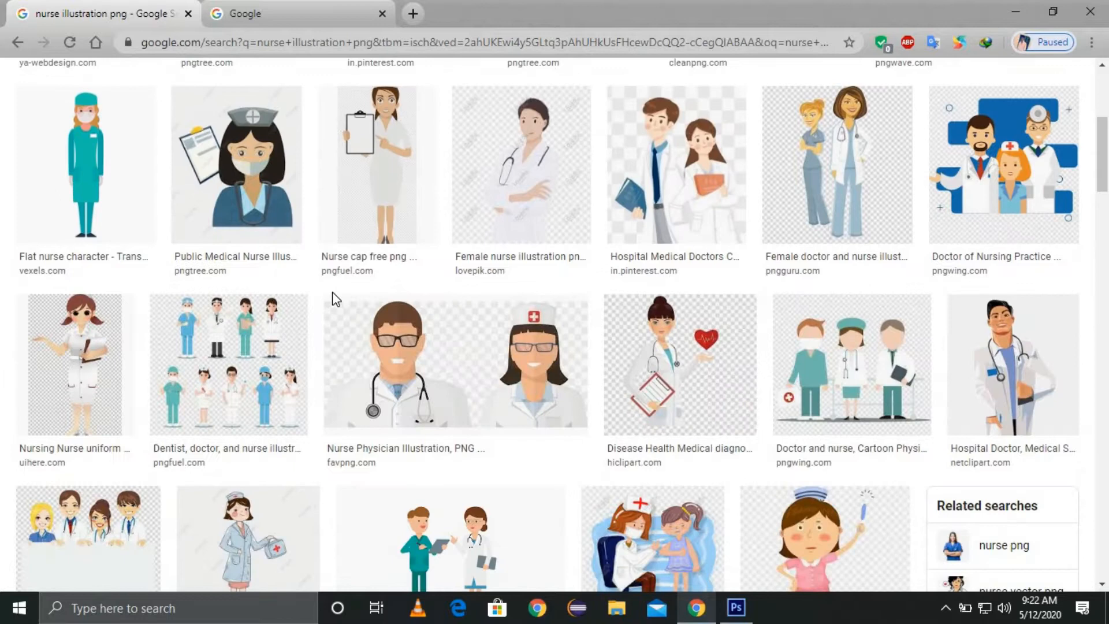
scroll(333, 300, "down", 5)
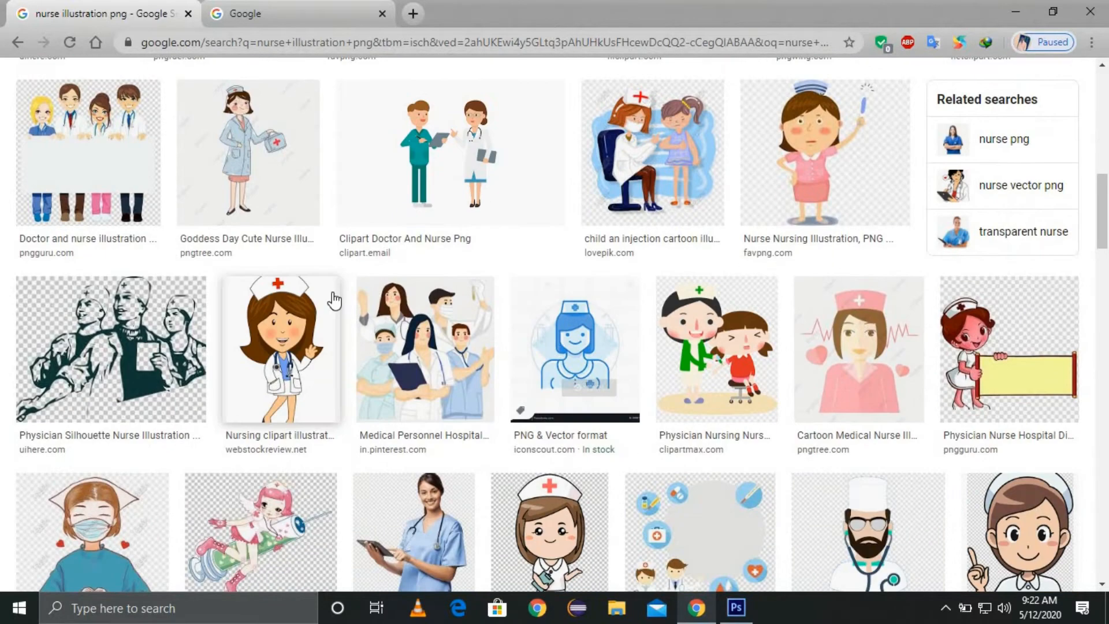
scroll(330, 300, "down", 2)
left_click(72, 391)
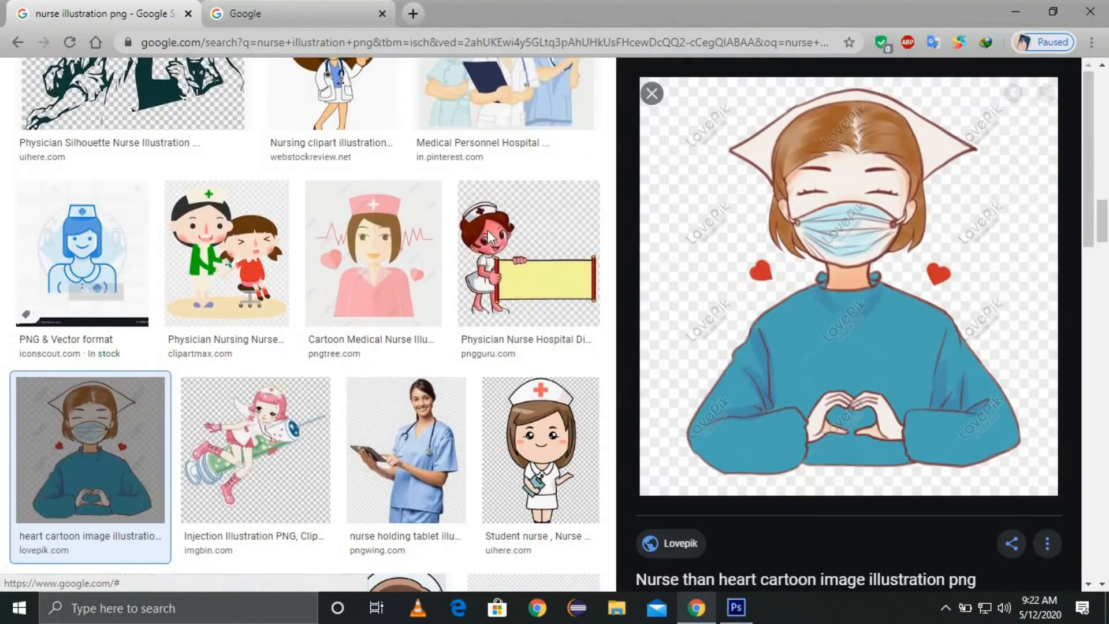
left_click(652, 93)
scroll(483, 244, "up", 6)
scroll(483, 244, "up", 2)
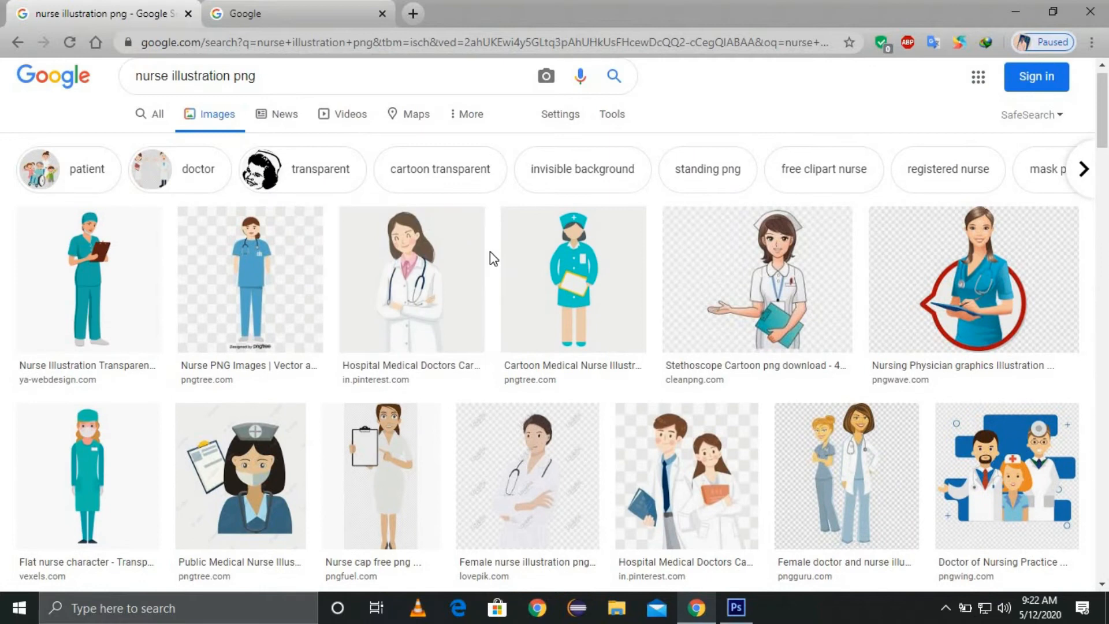
Step: Step back through the results to the earlier nurse illustration results
left_click(16, 44)
left_click(652, 93)
scroll(589, 379, "up", 8)
scroll(590, 381, "down", 6)
left_click(18, 43)
left_click(651, 92)
left_click(20, 43)
left_click(22, 43)
left_click(22, 43)
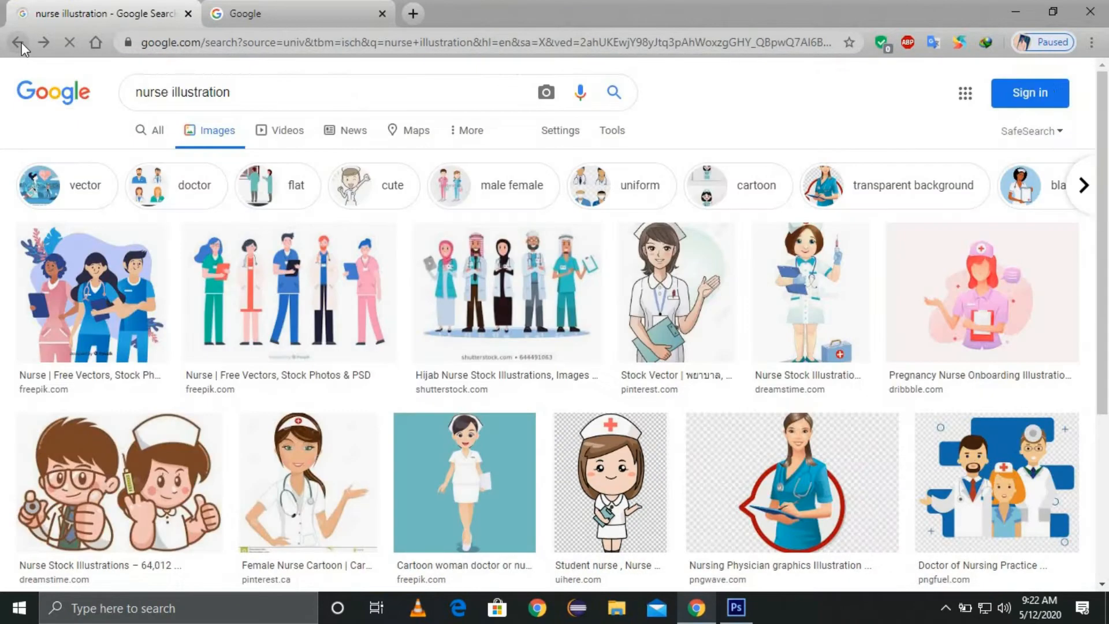
Step: Try the transparent-background filter, then return to the earlier nurse illustration results
left_click(1083, 185)
left_click(7, 185)
left_click(937, 190)
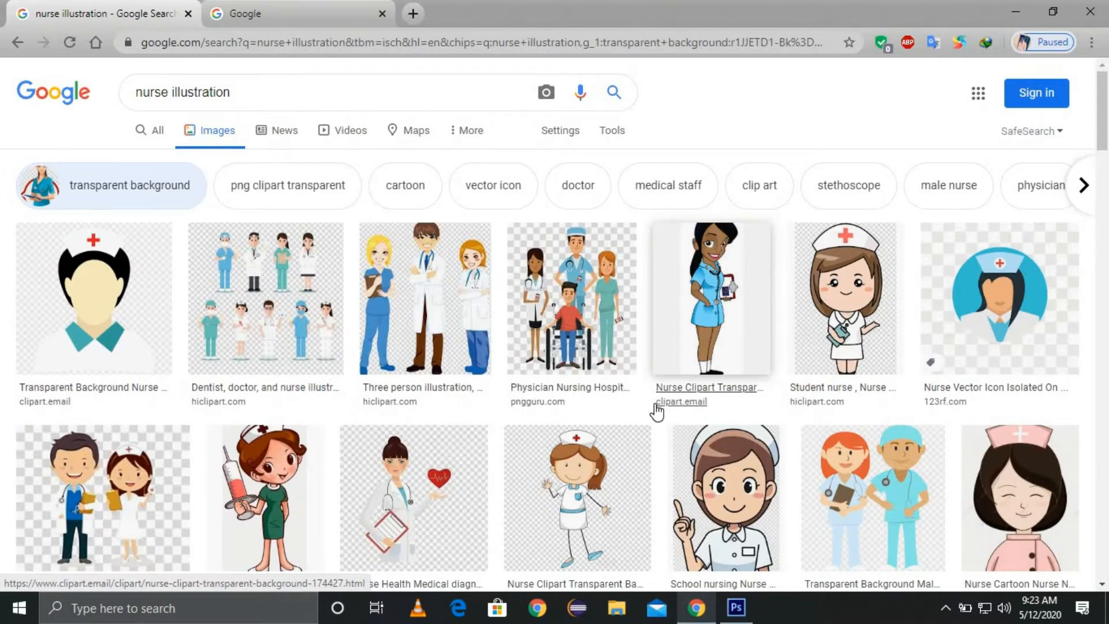
scroll(657, 411, "down", 7)
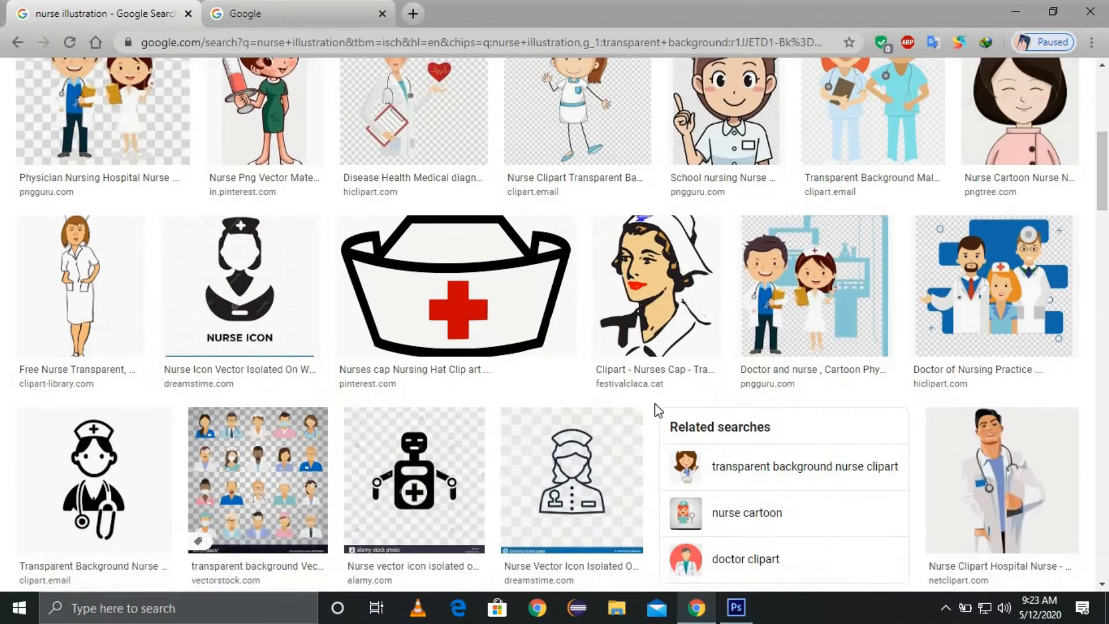
scroll(658, 411, "down", 7)
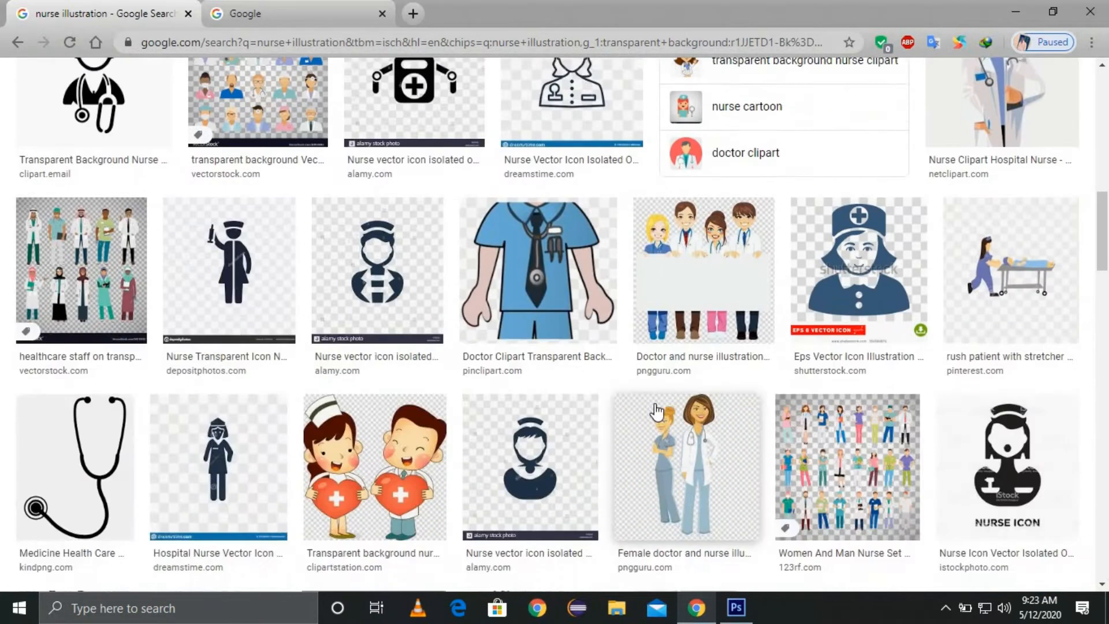
key("Home")
left_click(17, 42)
scroll(520, 370, "down", 5)
Step: Open the masked-nurse illustration full size in its own tab
left_click(519, 358)
right_click(858, 248)
left_click(913, 373)
left_click(267, 13)
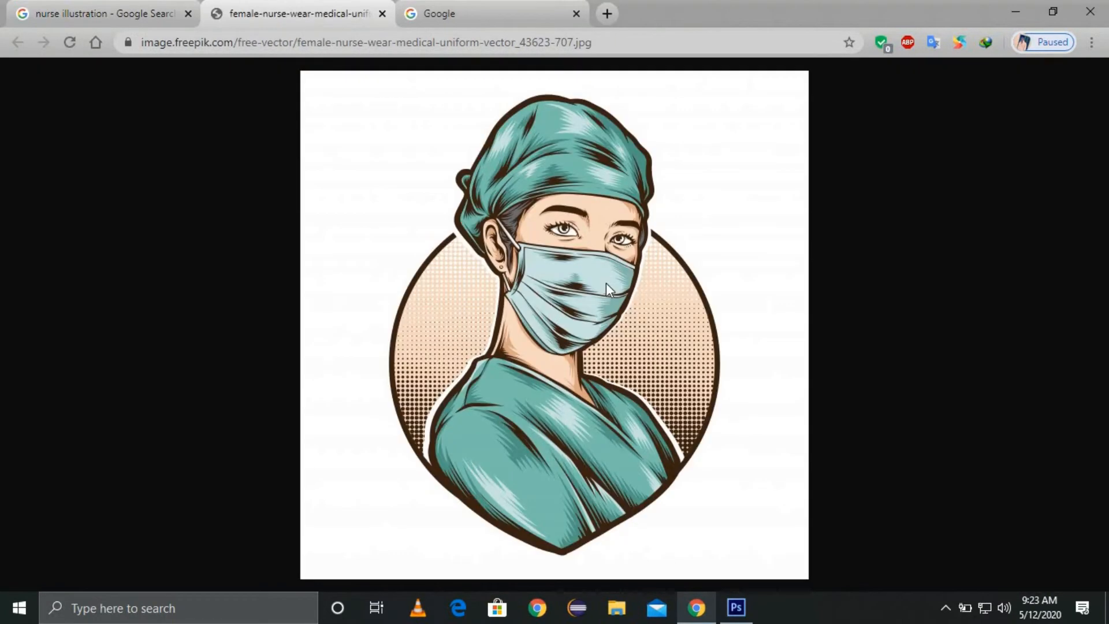
Step: Save the masked-nurse image to the computer as nurses.jpg
key("ctrl+s")
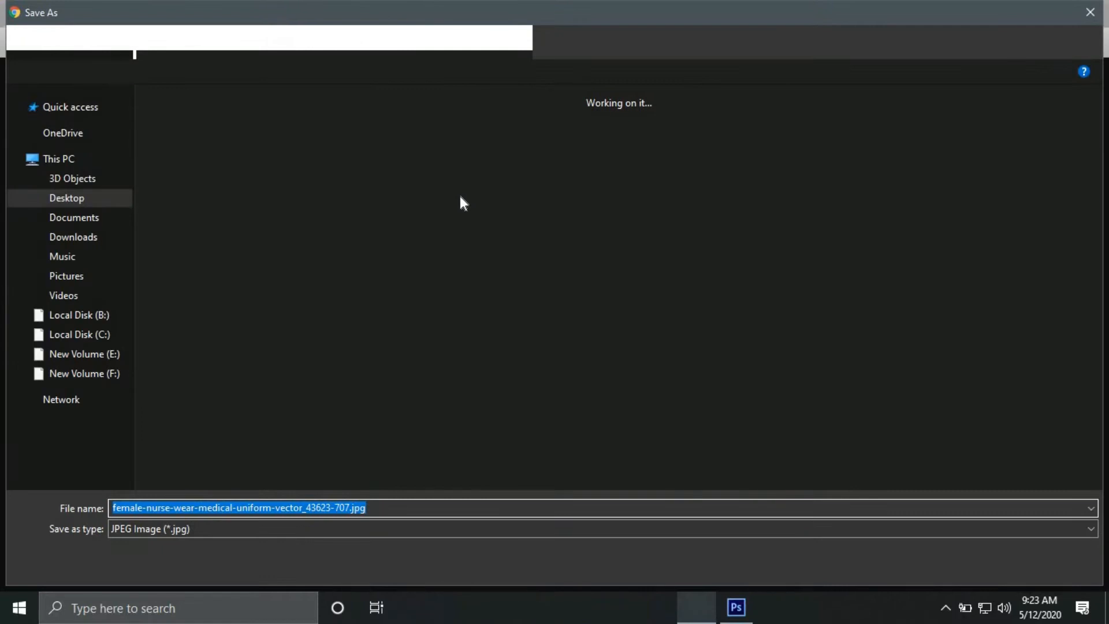
type("nur")
key("Return")
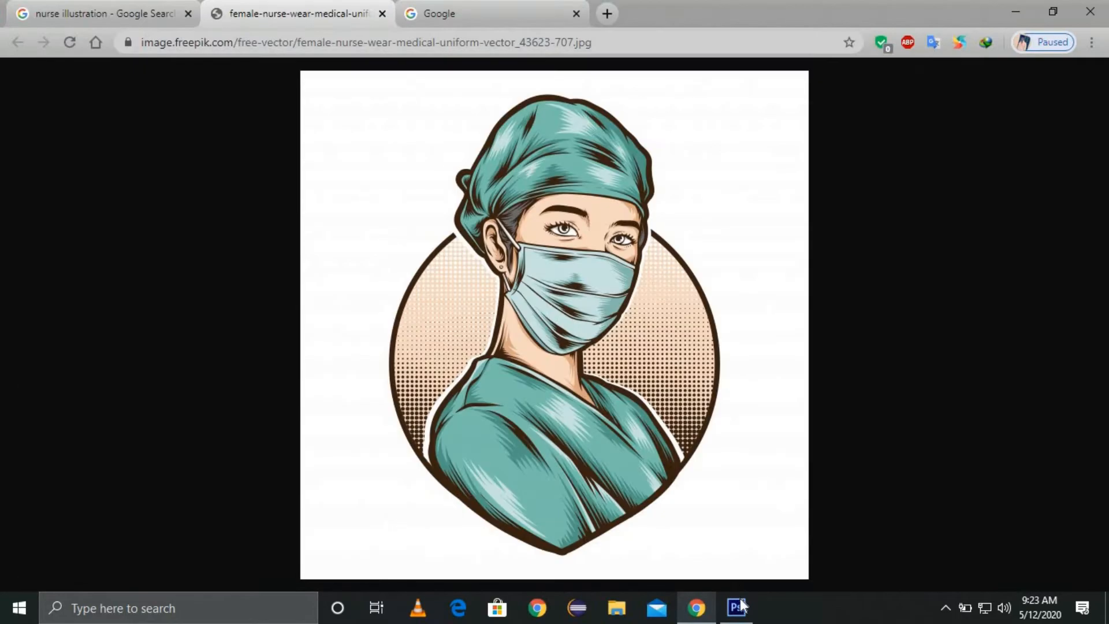
left_click(736, 607)
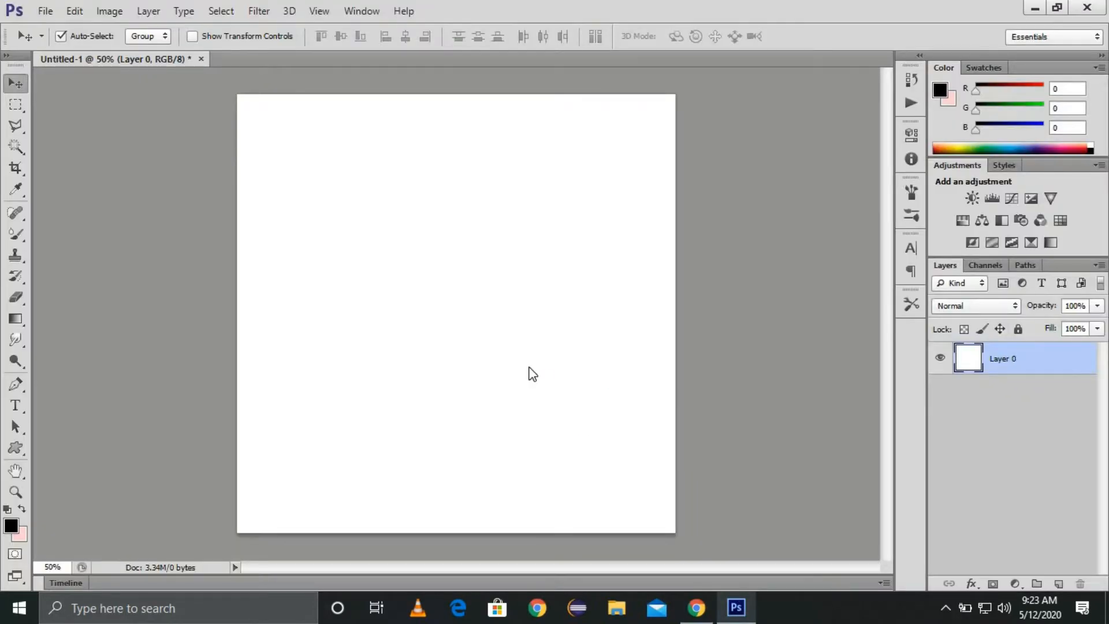
Step: Open nurses.jpg from the kash folder
key("ctrl+o")
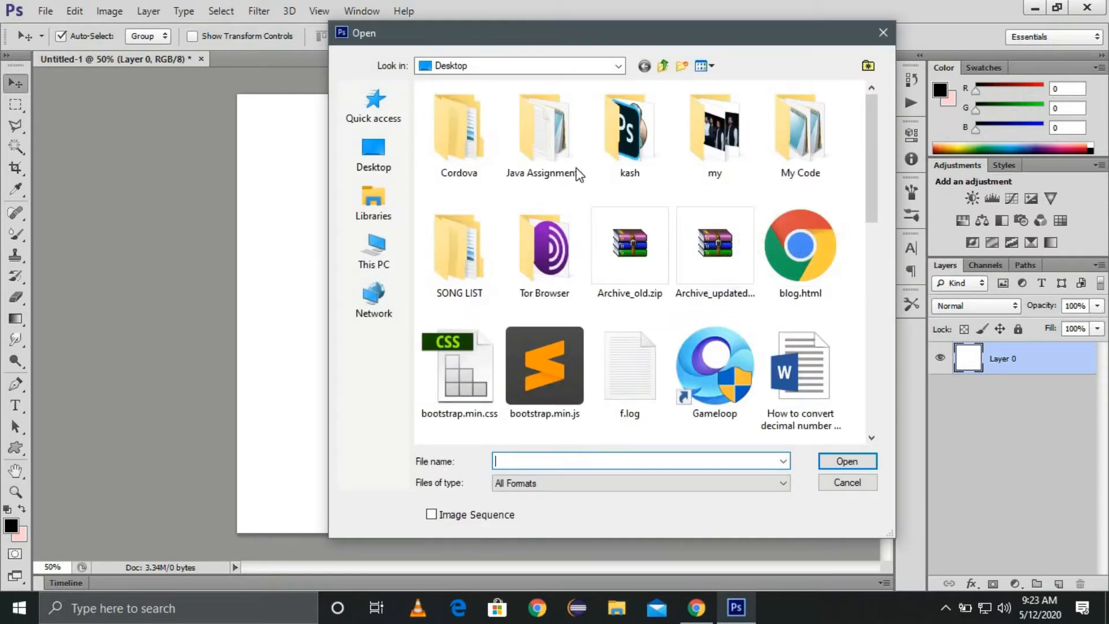
double_click(583, 171)
scroll(656, 261, "down", 5)
double_click(792, 248)
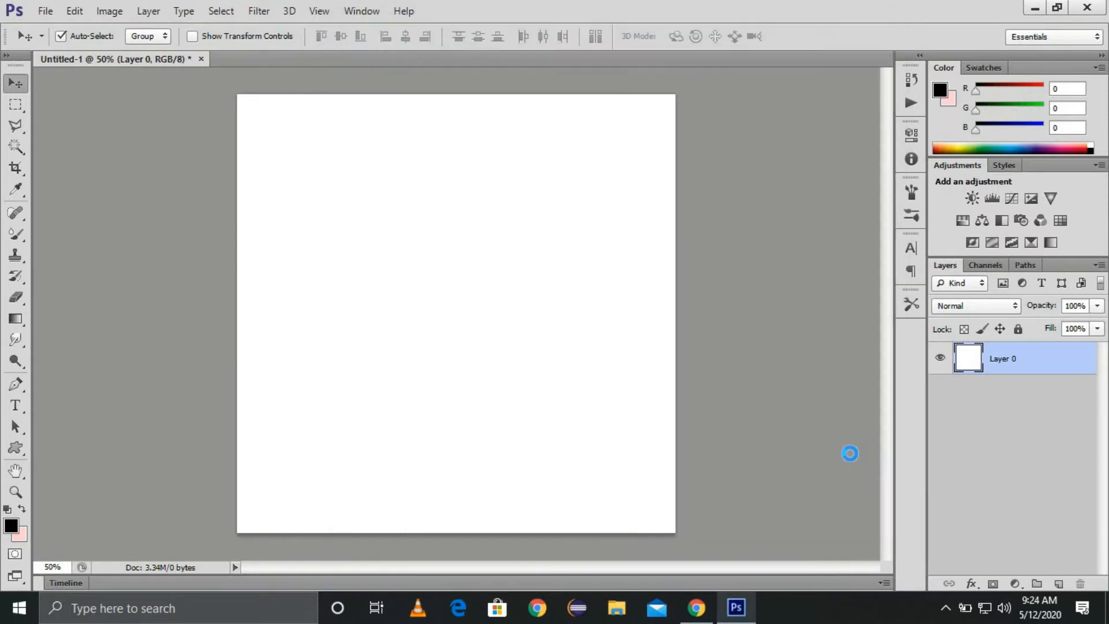
Step: Delete the white background around the nurse and drag the cut-out into Untitled-1
double_click(1012, 359)
left_click(715, 194)
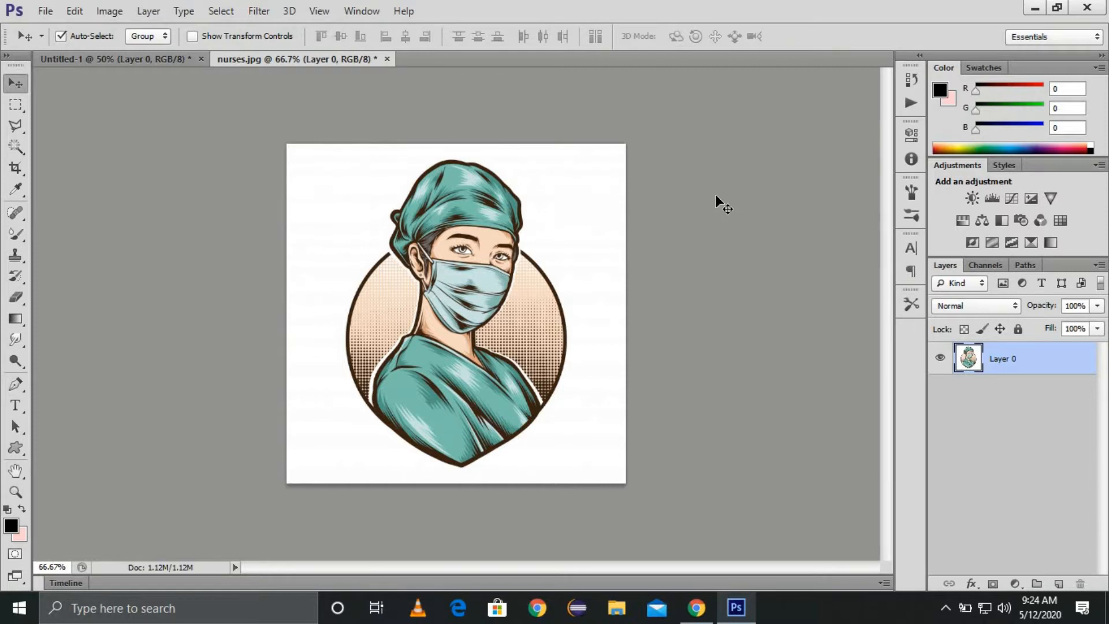
key("w")
left_click(568, 228)
key("Delete")
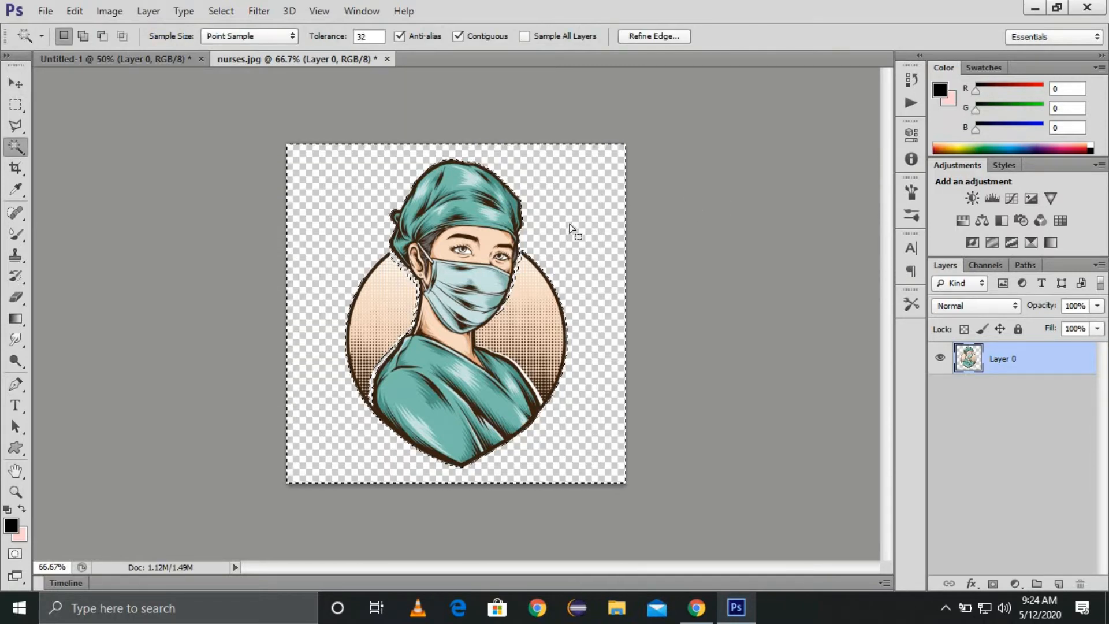
key("ctrl+d")
key("v")
left_click_drag(478, 254, 452, 246)
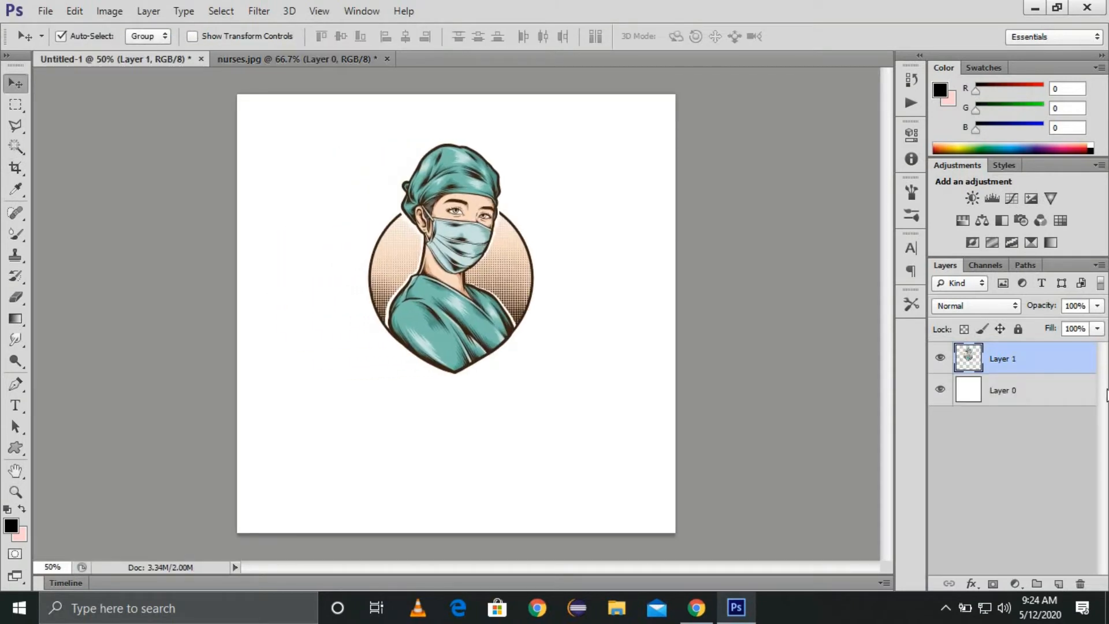
Step: Use Layer 0's pixels as reference and align Layer 1's horizontal centre to it
right_click(968, 390)
left_click(779, 250)
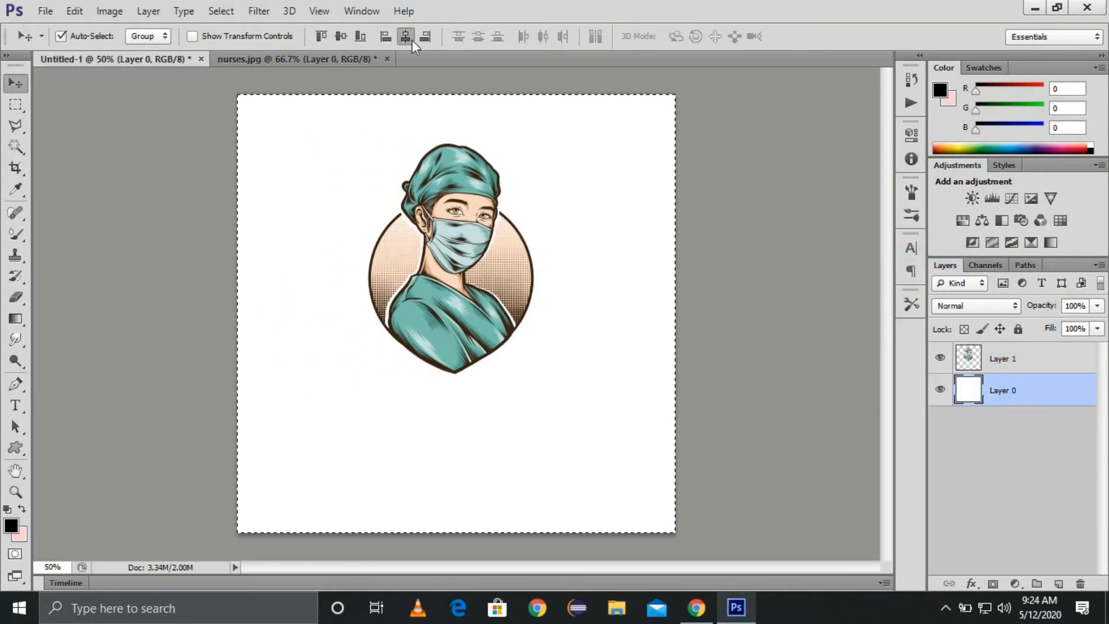
left_click(1002, 358)
left_click(406, 37)
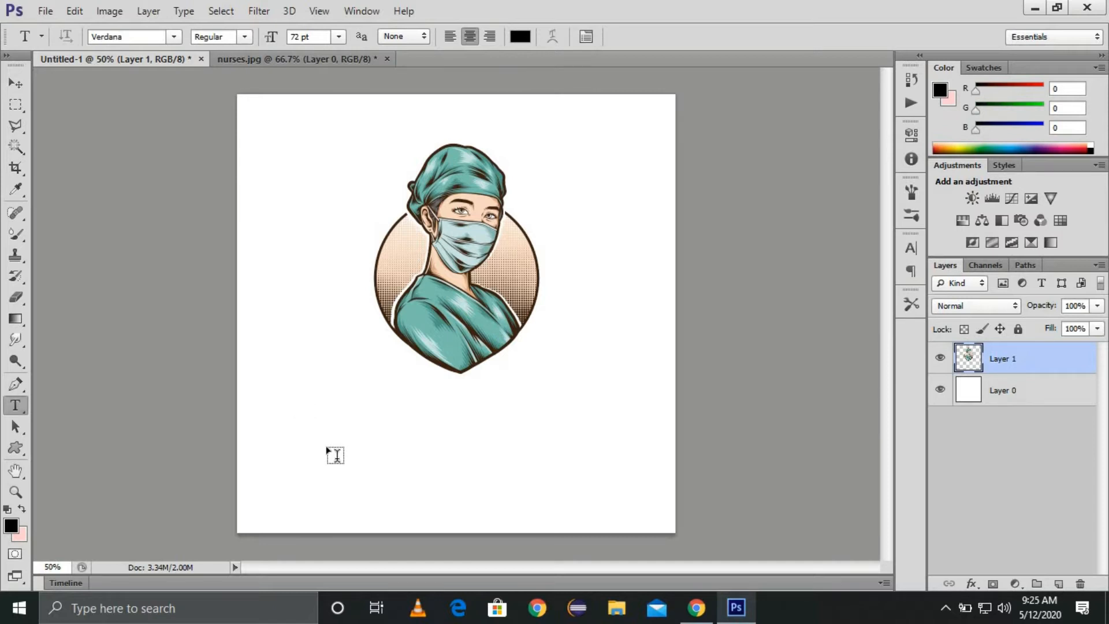
Step: Add the text 'International Nurses Day' and move it centred below the nurse
left_click(336, 456)
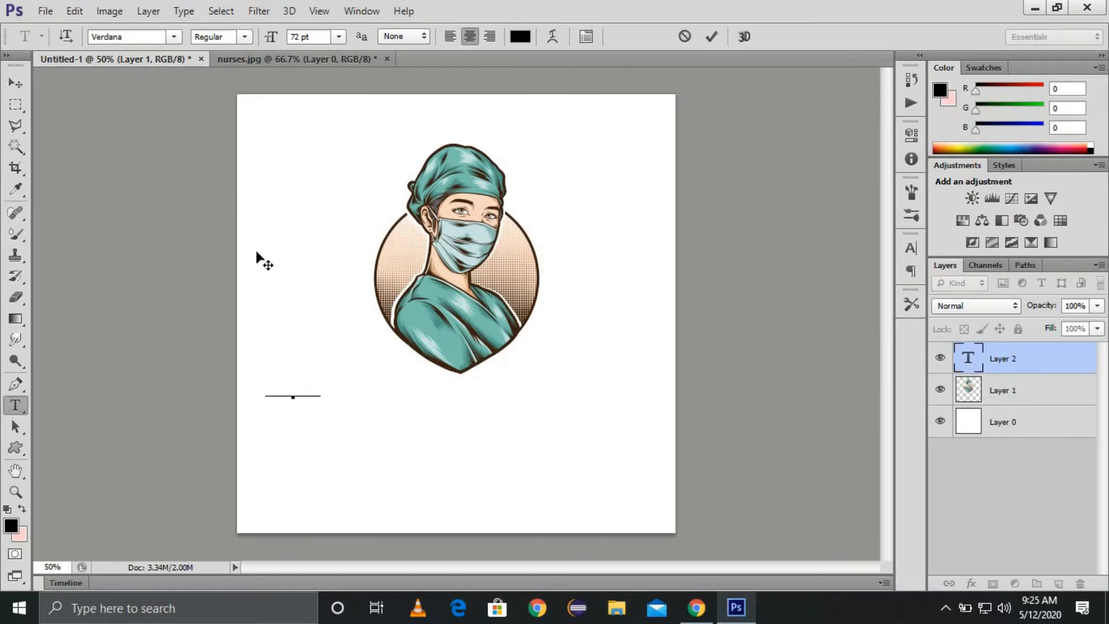
type("Nurses")
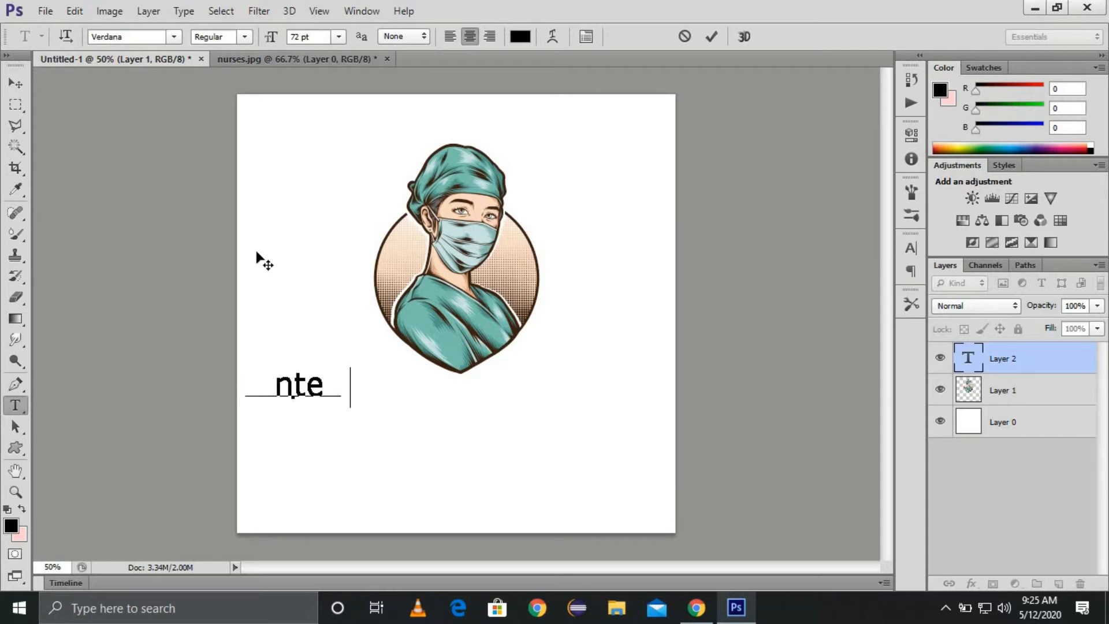
type("rnational")
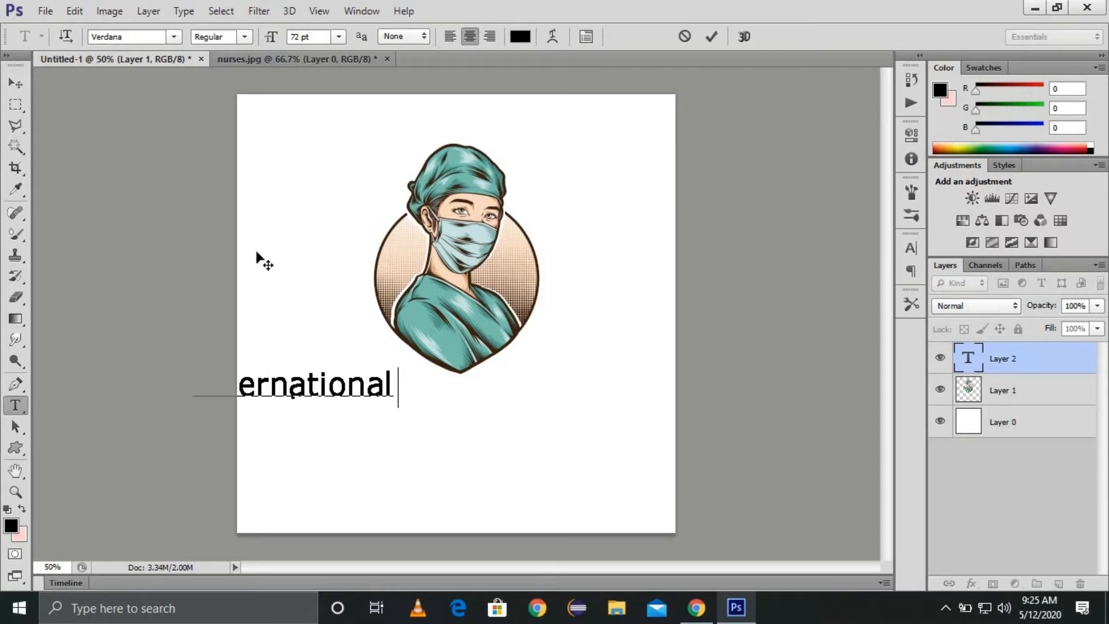
type(" Nurses Day")
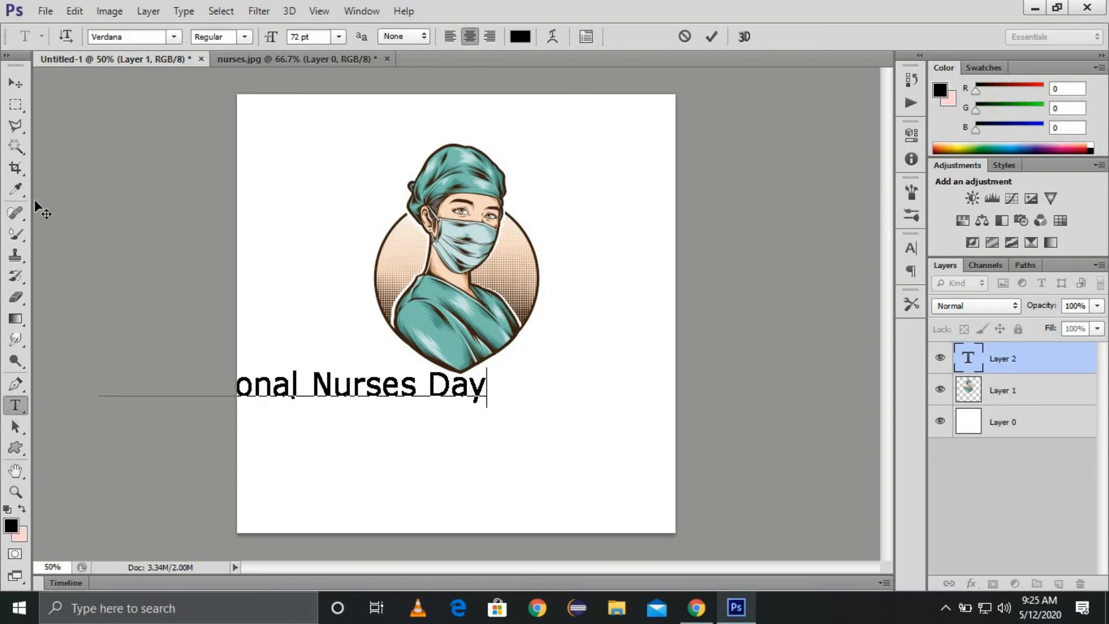
left_click(16, 84)
left_click_drag(408, 397, 524, 411)
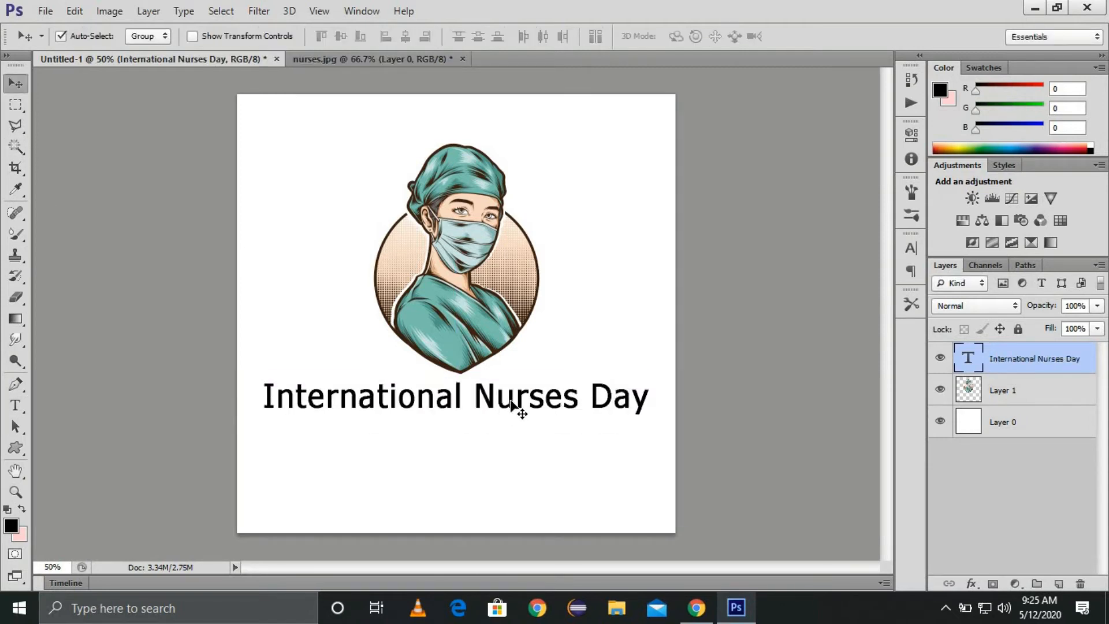
Step: Try Viner Hand ITC and Palace Script MT, then set the heading to Blackadder ITC
key("t")
left_click(515, 401)
key("ctrl+a")
left_click(178, 37)
left_click(189, 69)
left_click(173, 36)
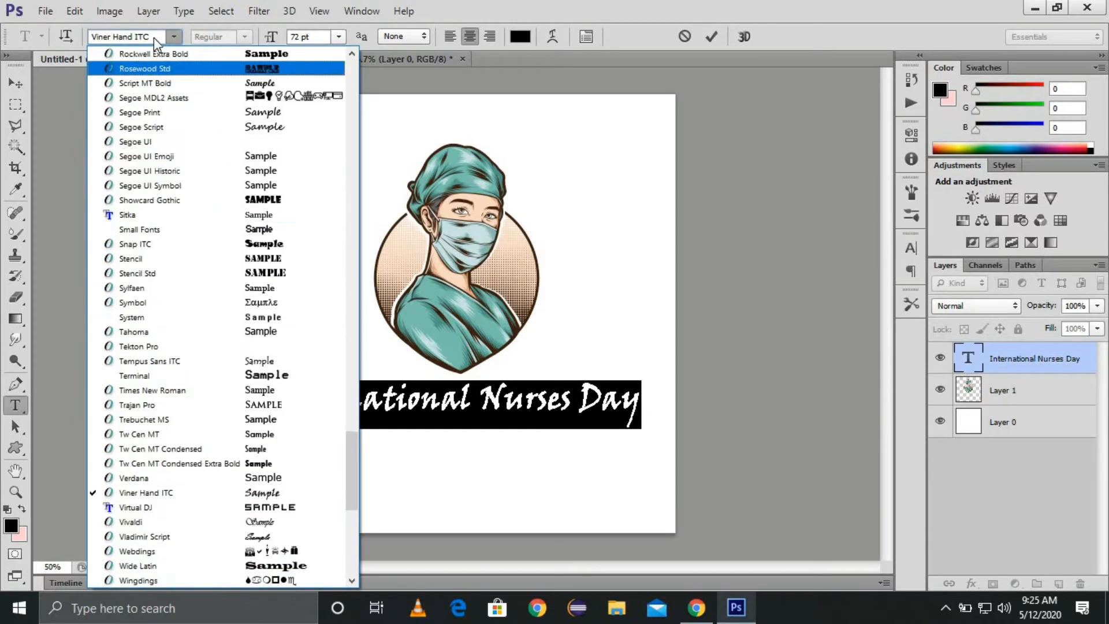
scroll(163, 215, "up", 10)
left_click(213, 274)
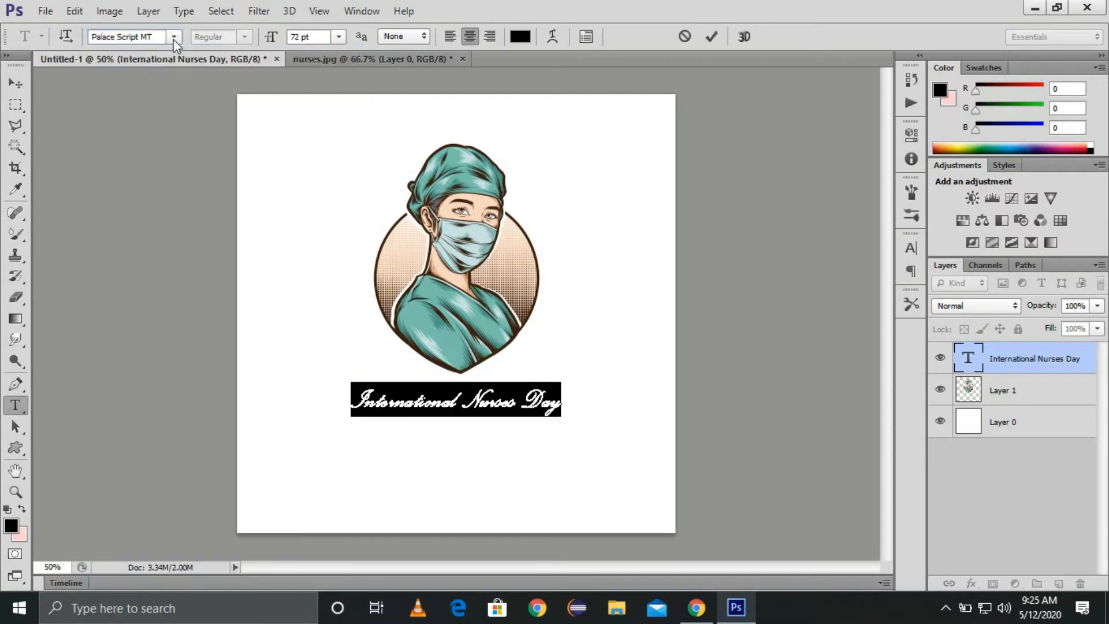
left_click(173, 37)
scroll(167, 326, "up", 20)
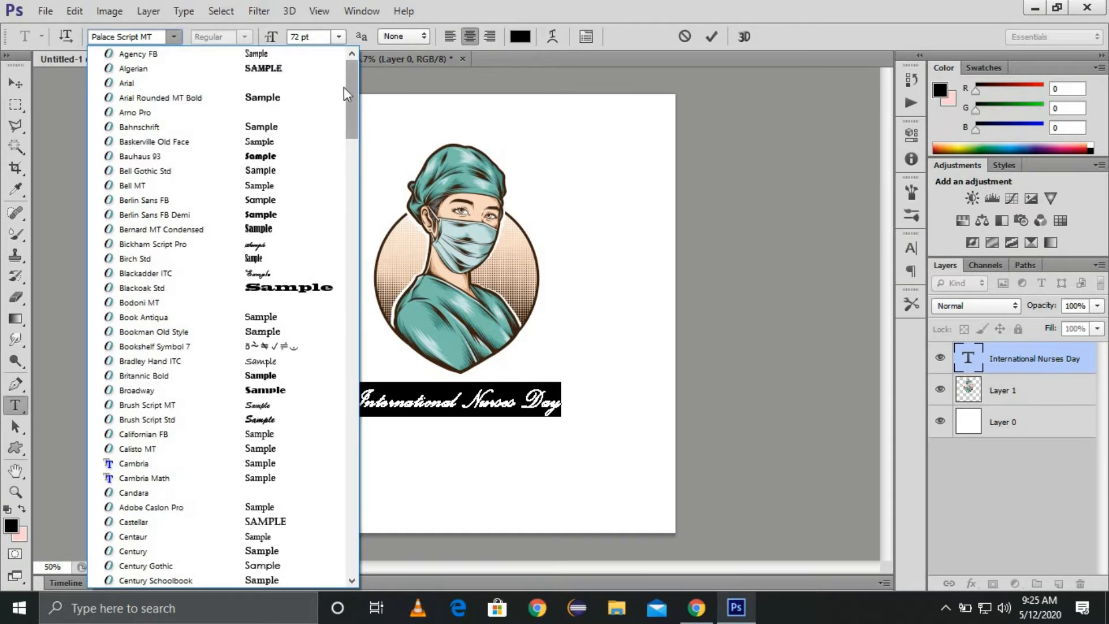
left_click(262, 274)
Step: Nudge the heading, set anti-aliasing to Strong, and try a new text colour
key("ctrl")
left_click_drag(500, 403, 501, 404)
key("t")
left_click(488, 411)
key("ctrl+s")
left_click(851, 344)
key("ctrl+a")
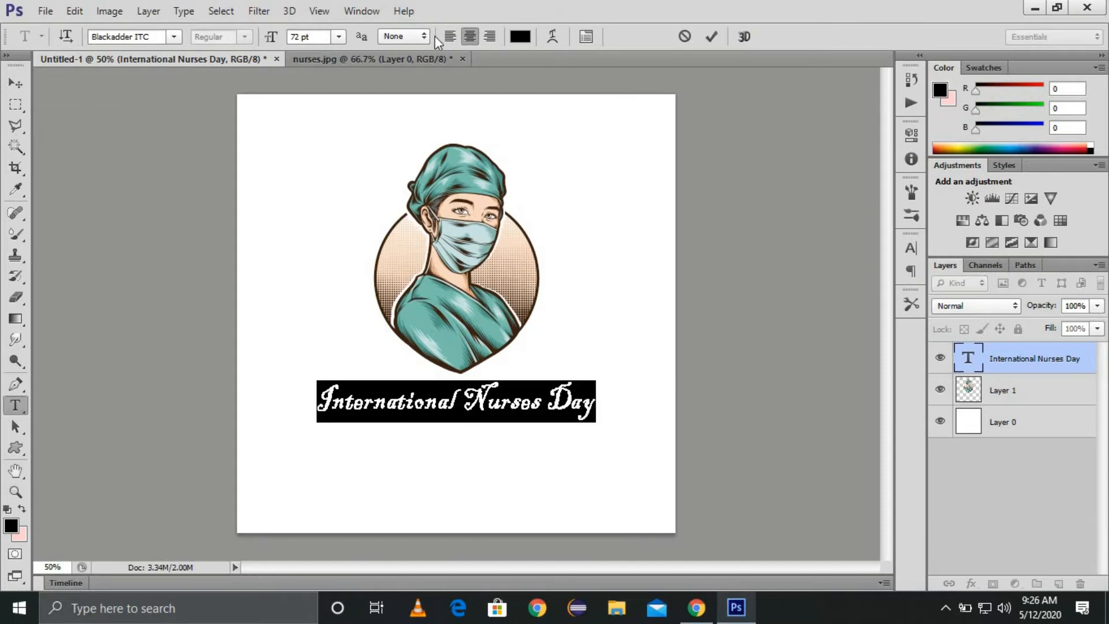
left_click(418, 94)
left_click(520, 36)
left_click_drag(814, 211, 913, 189)
Step: Sample cyan, teal, peach, brown and near-black from the illustration, then try orange and red
left_click(481, 232)
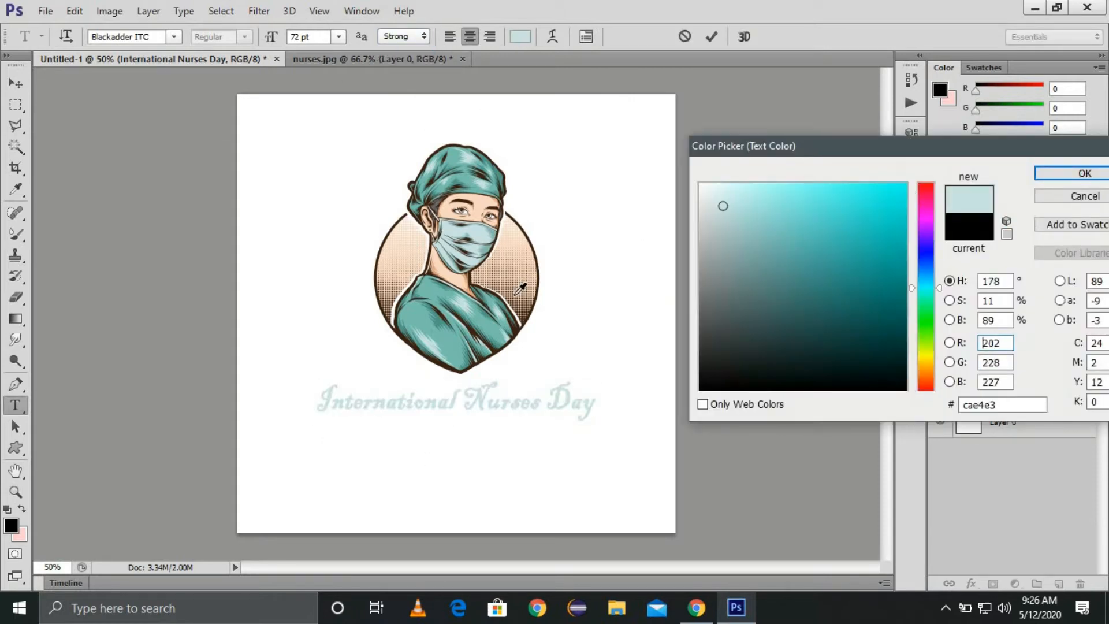
left_click(427, 303)
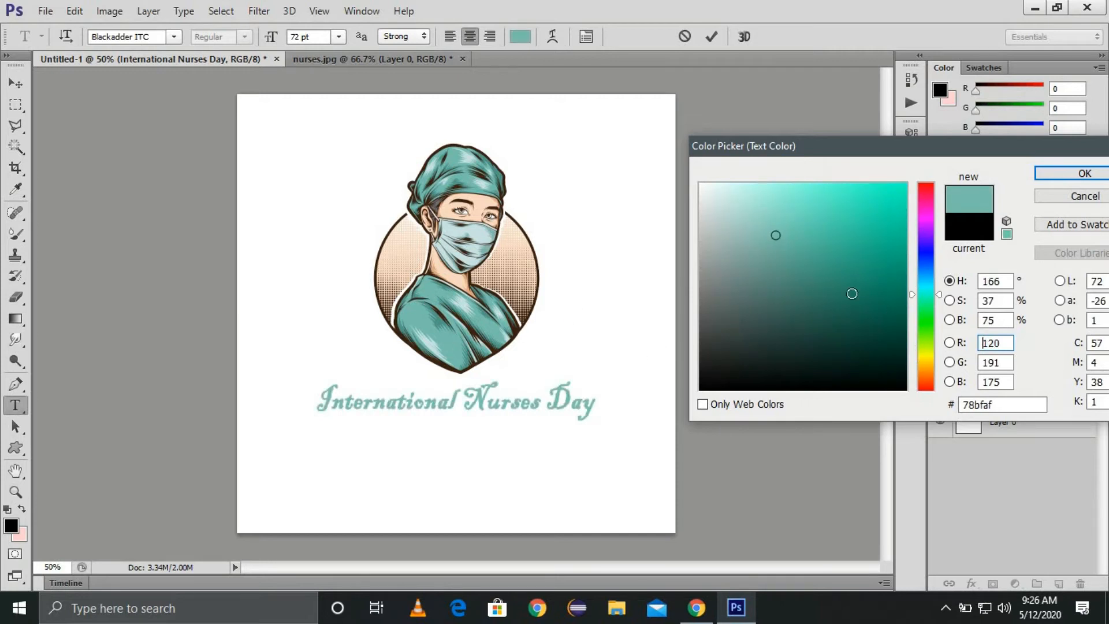
left_click(518, 286)
left_click(517, 282)
left_click(700, 376)
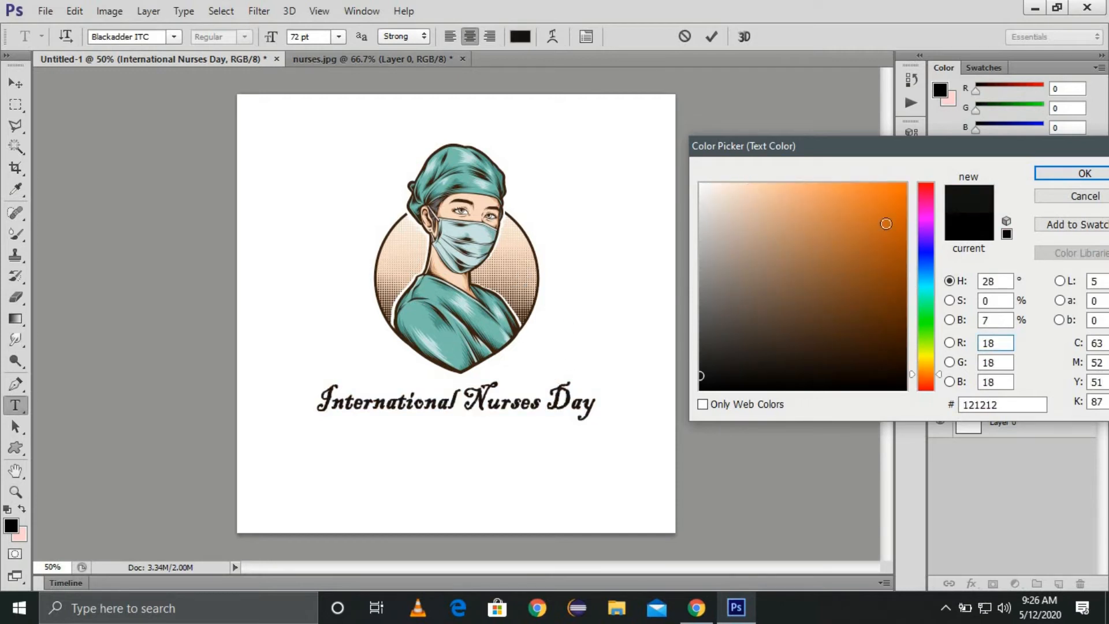
left_click(905, 185)
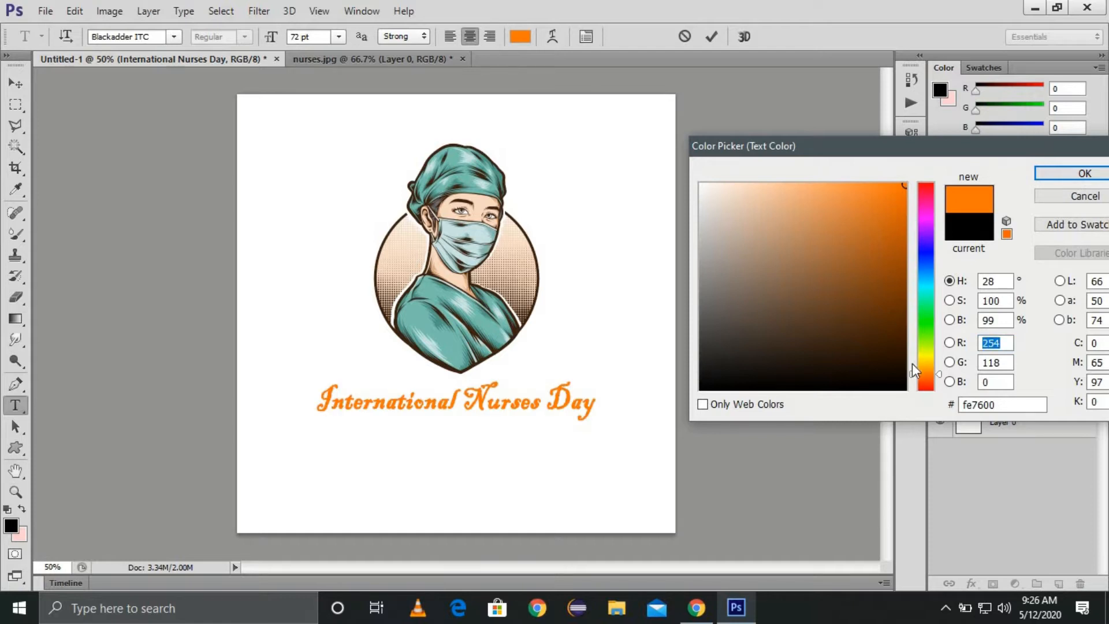
left_click_drag(912, 365, 913, 184)
Step: Cancel the colour change, then try Arial Rounded MT Bold, Brush Script MT and Giddyup Std
left_click(1084, 201)
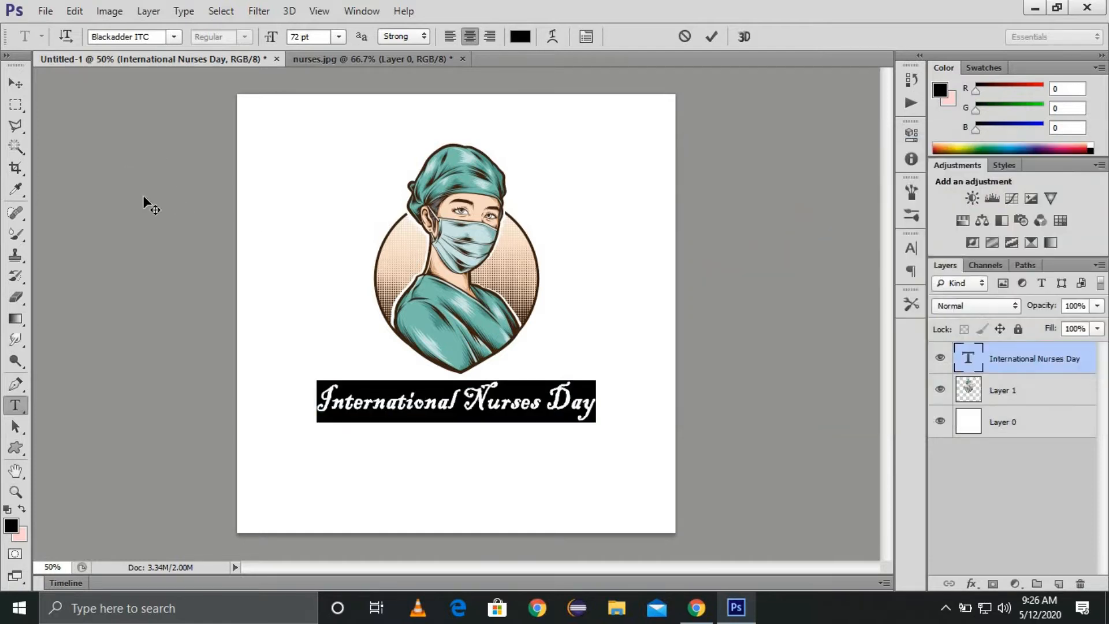
left_click(173, 37)
scroll(198, 110, "up", 5)
left_click(197, 96)
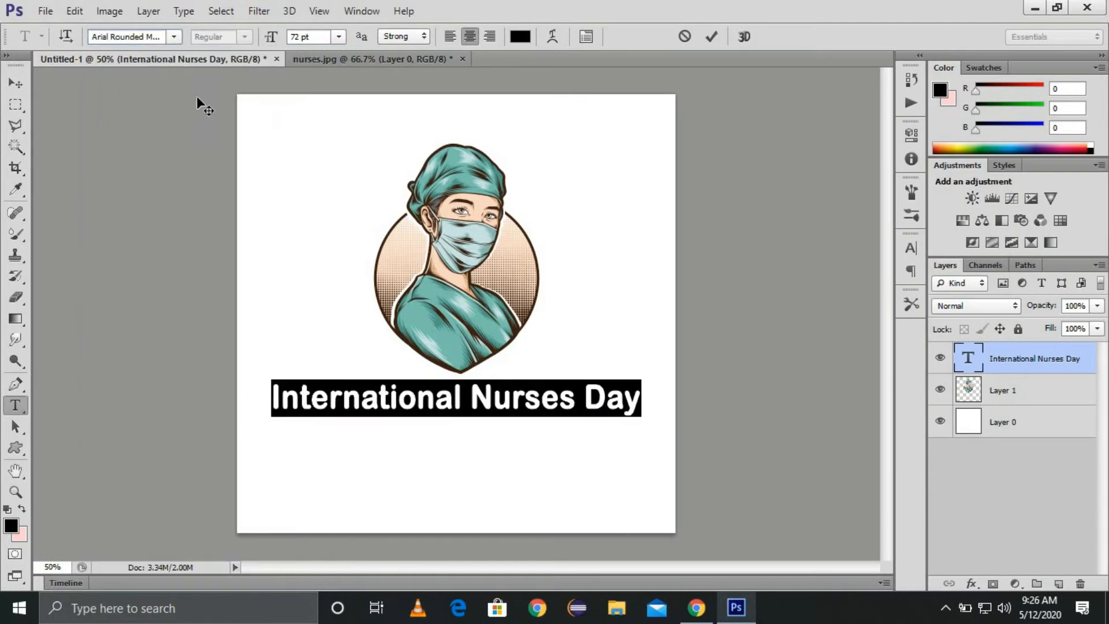
left_click(174, 36)
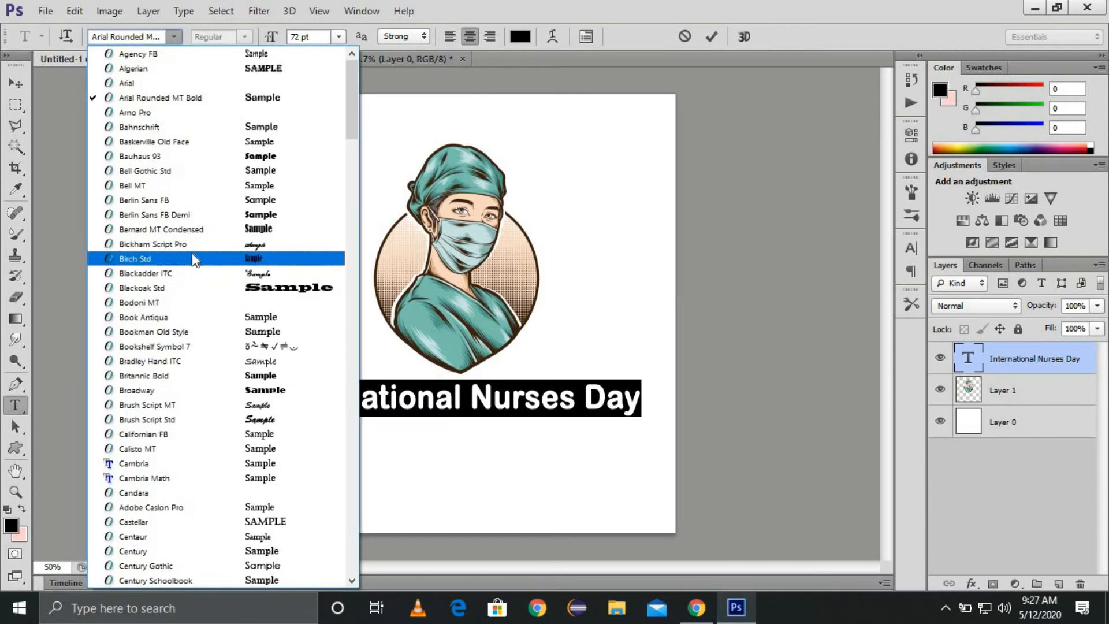
scroll(197, 289, "down", 2)
left_click(197, 361)
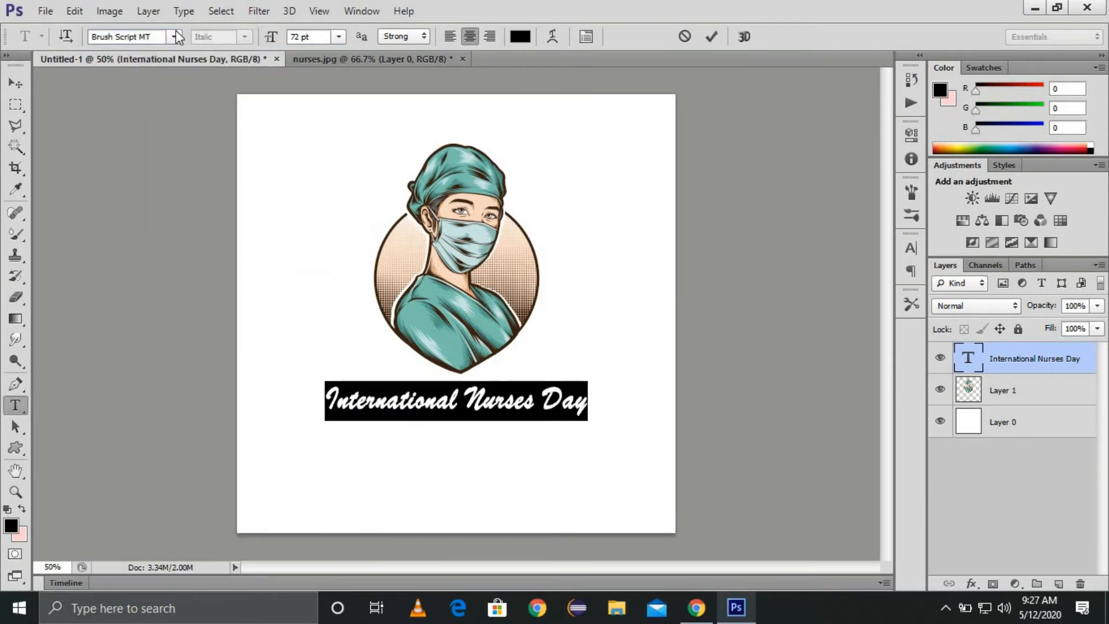
left_click(174, 36)
scroll(187, 403, "down", 3)
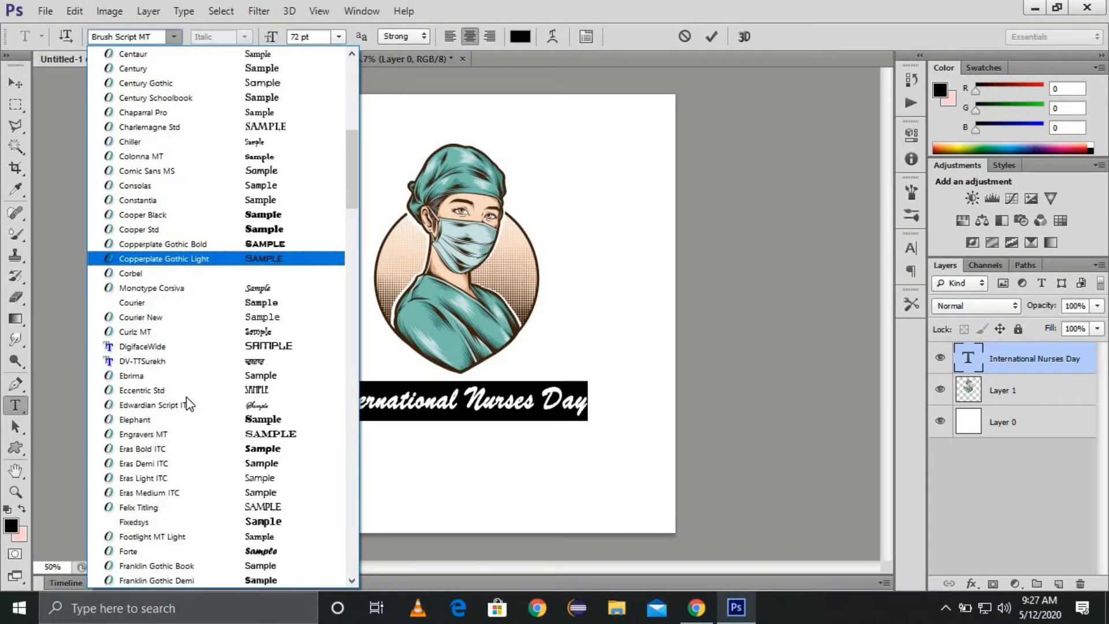
scroll(186, 404, "down", 8)
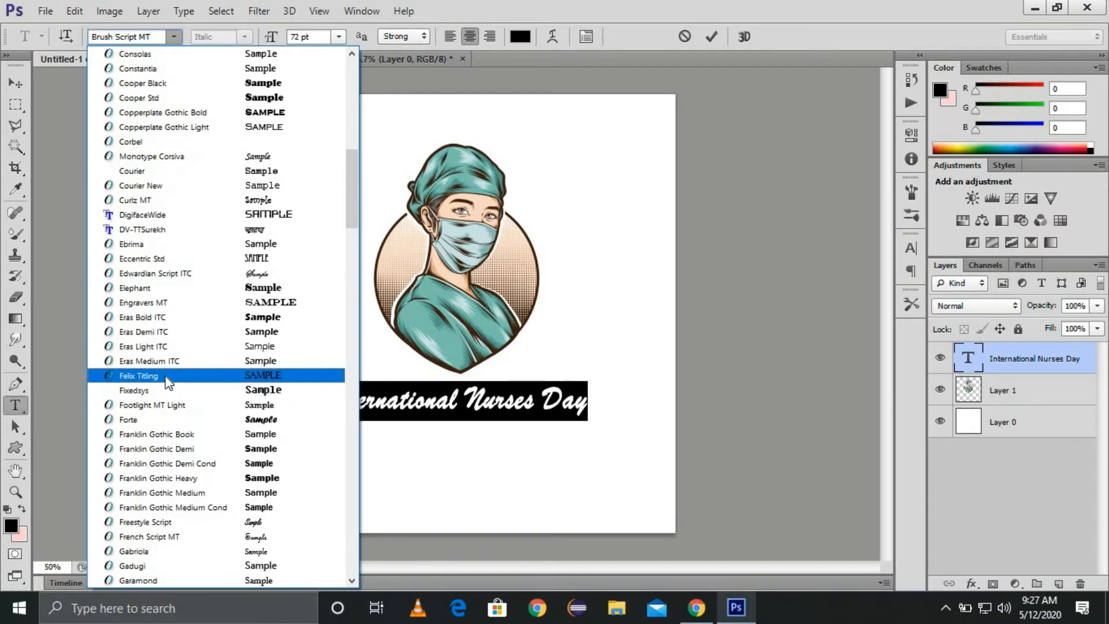
left_click(141, 419)
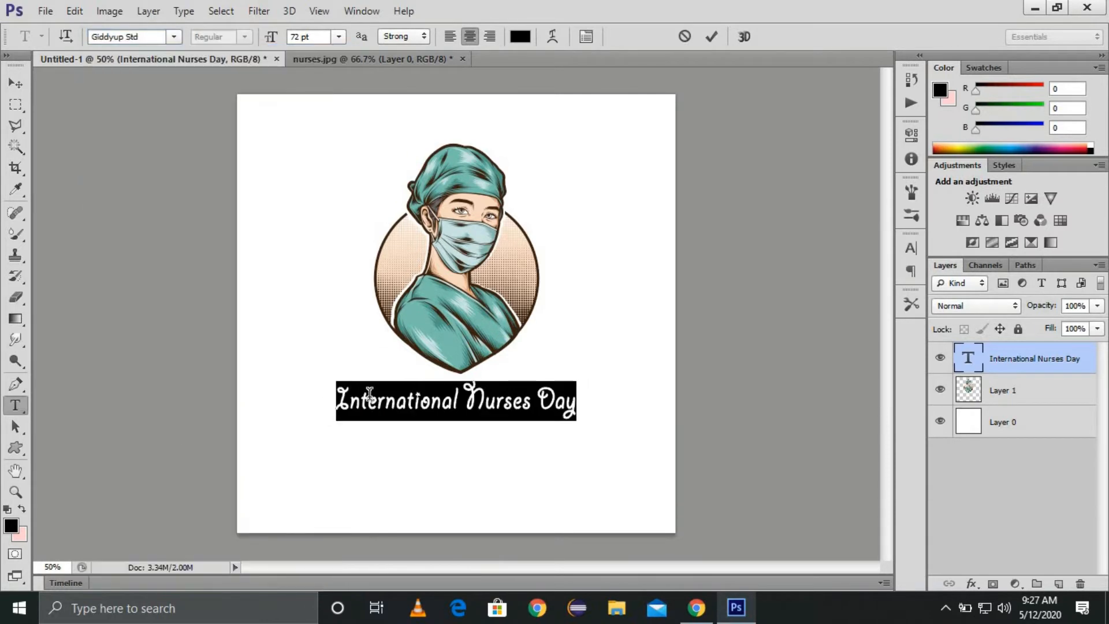
Step: Try Harlow Solid Italic and browse more fonts, closing the list unchanged
left_click(173, 37)
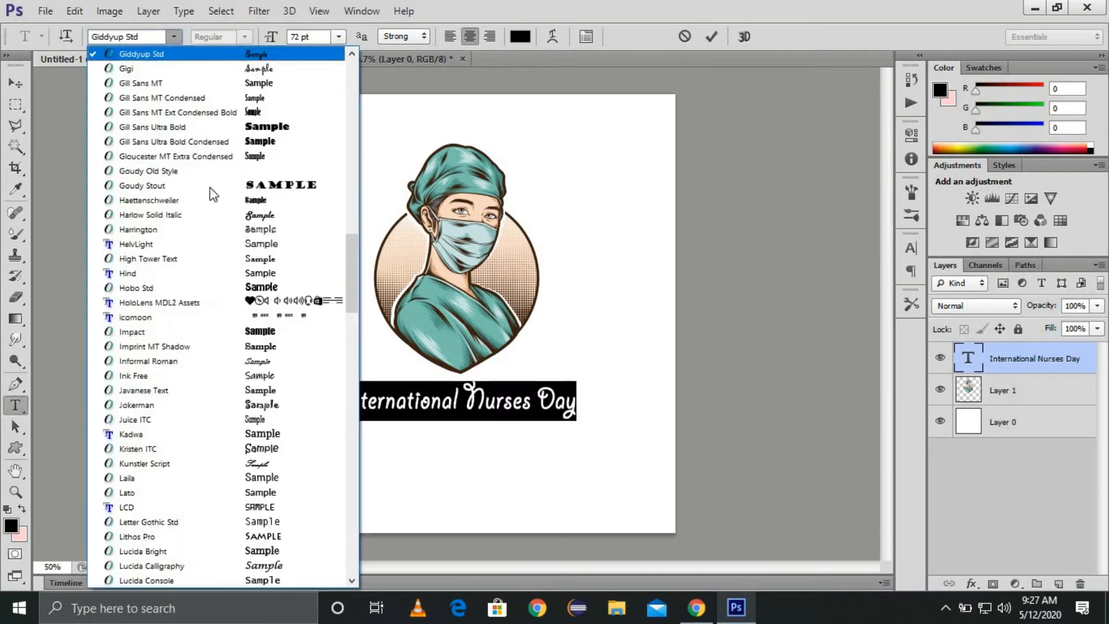
left_click(208, 214)
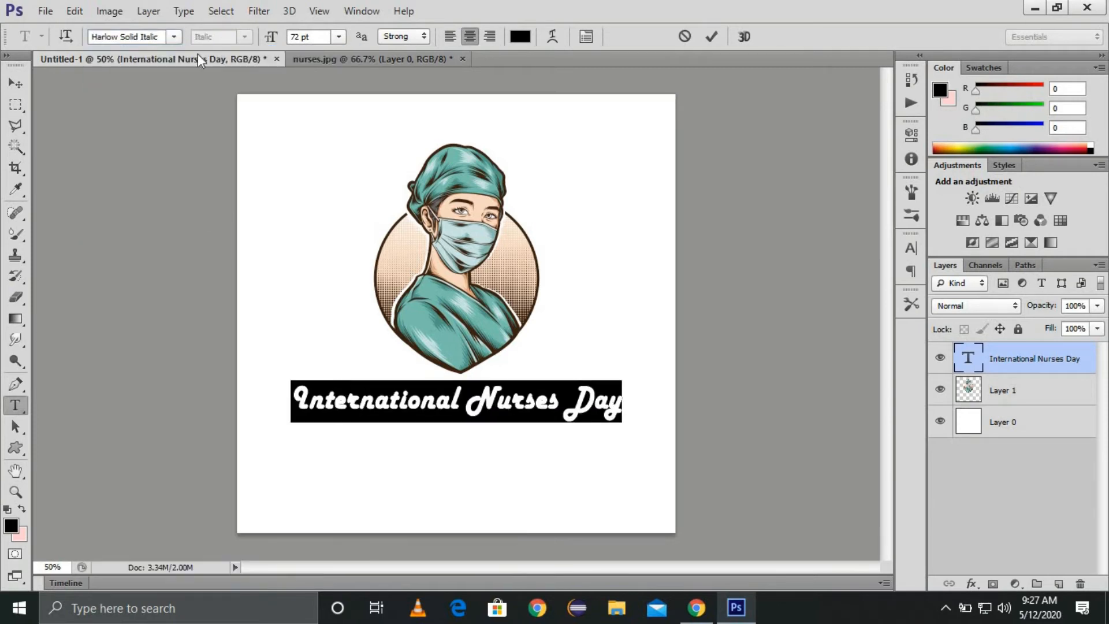
left_click(174, 37)
scroll(216, 358, "down", 15)
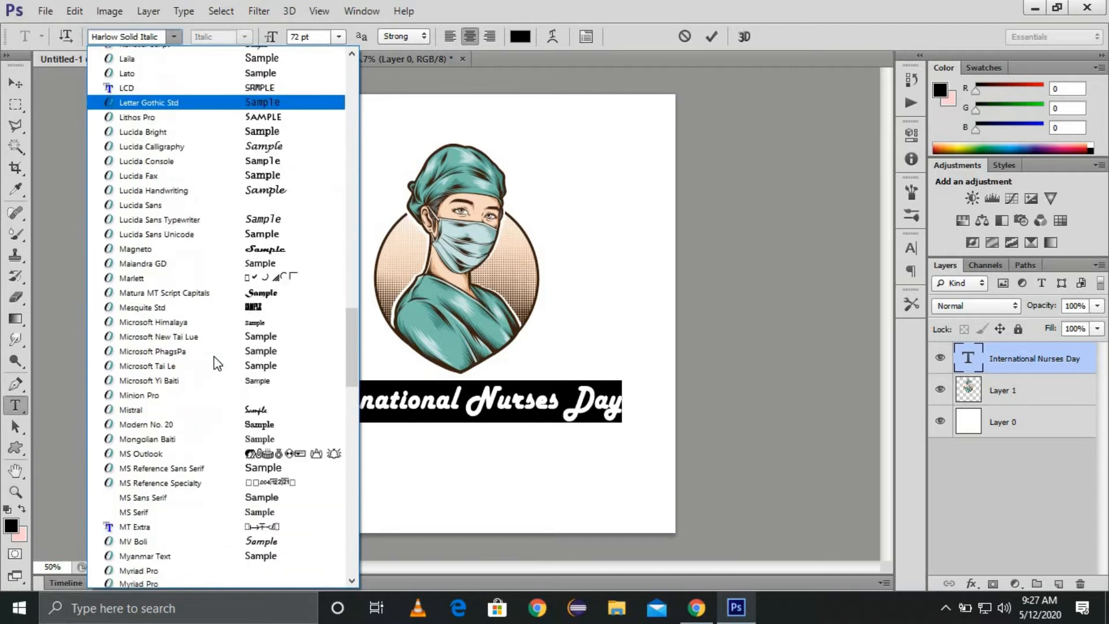
scroll(214, 356, "down", 12)
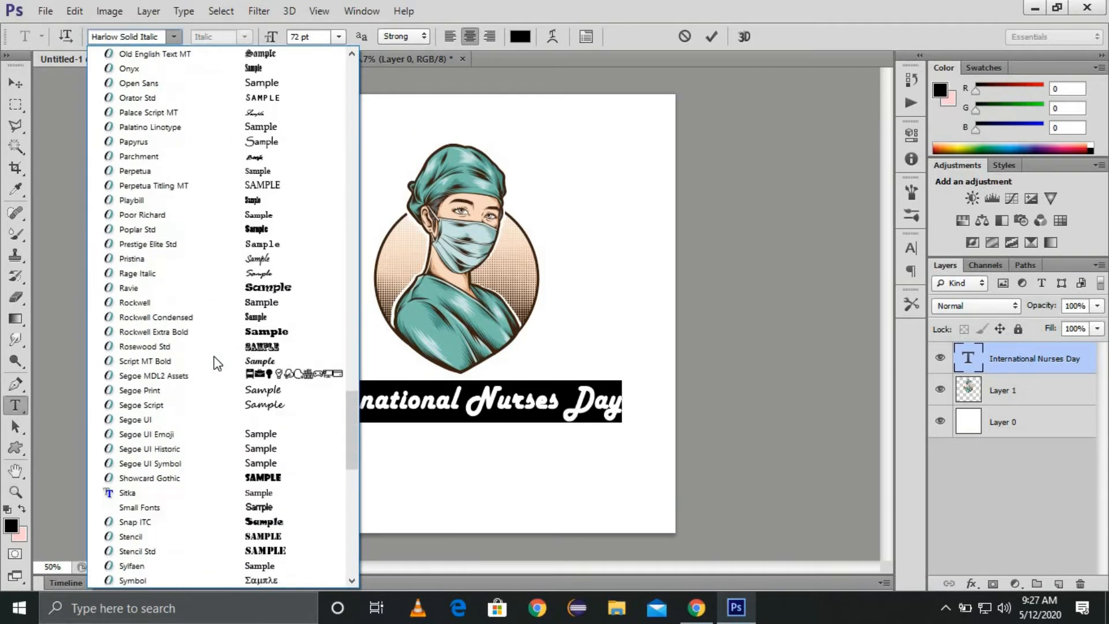
scroll(213, 356, "down", 3)
scroll(222, 384, "up", 20)
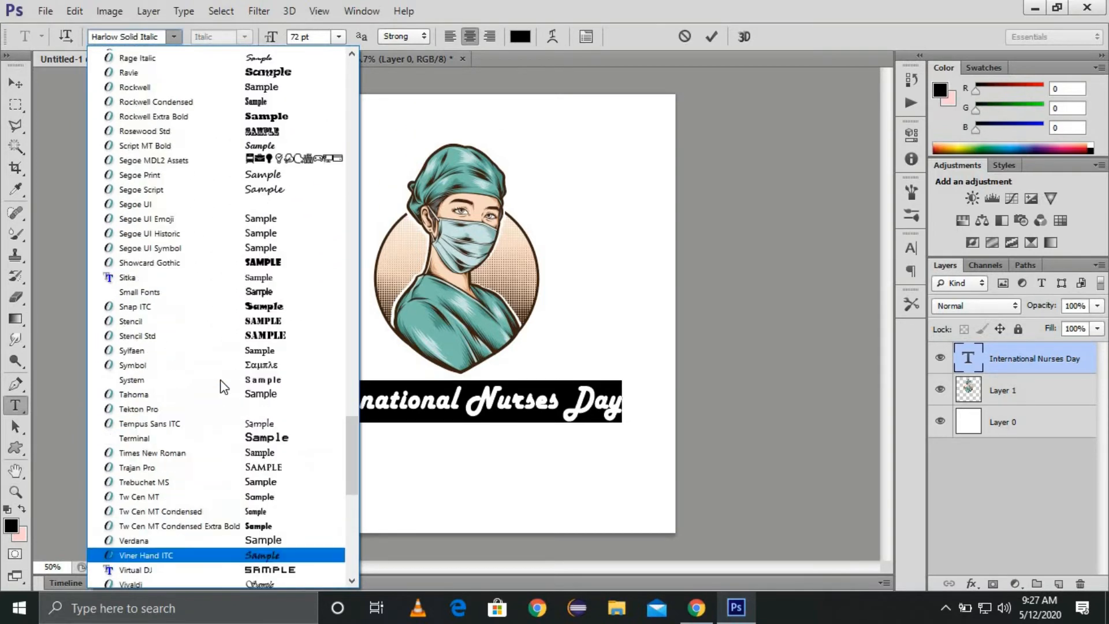
scroll(224, 387, "up", 15)
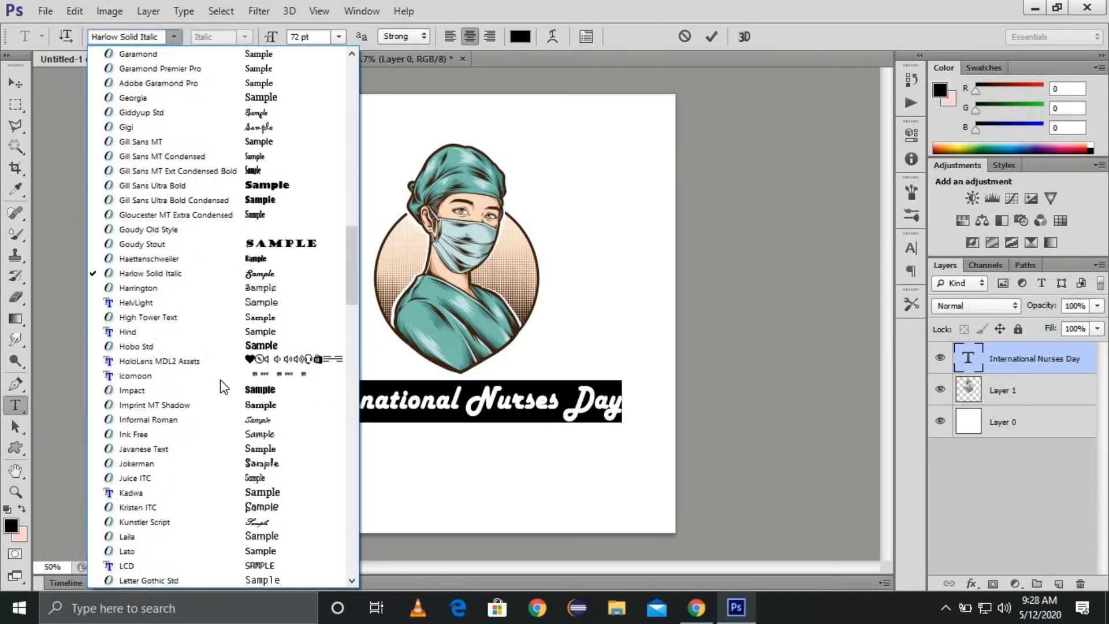
scroll(224, 387, "up", 3)
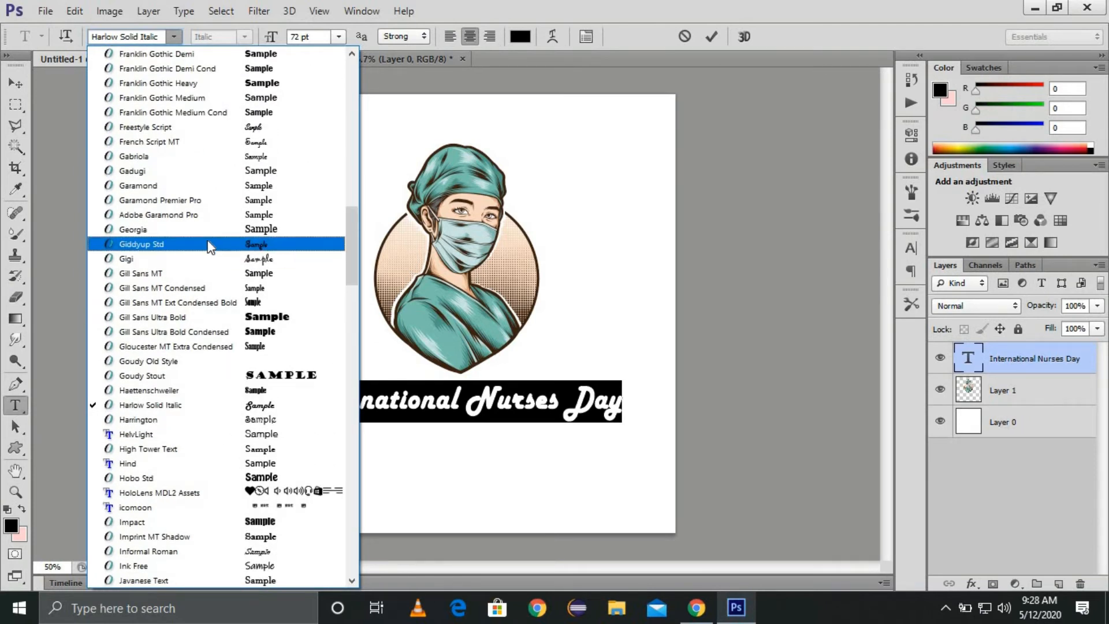
left_click(72, 176)
Step: Set the title to Trajan Pro at 60 pt and centre it below the illustration
left_click(16, 83)
left_click_drag(528, 403, 526, 403)
key("t")
left_click(515, 404)
key("ctrl+a")
left_click(148, 35)
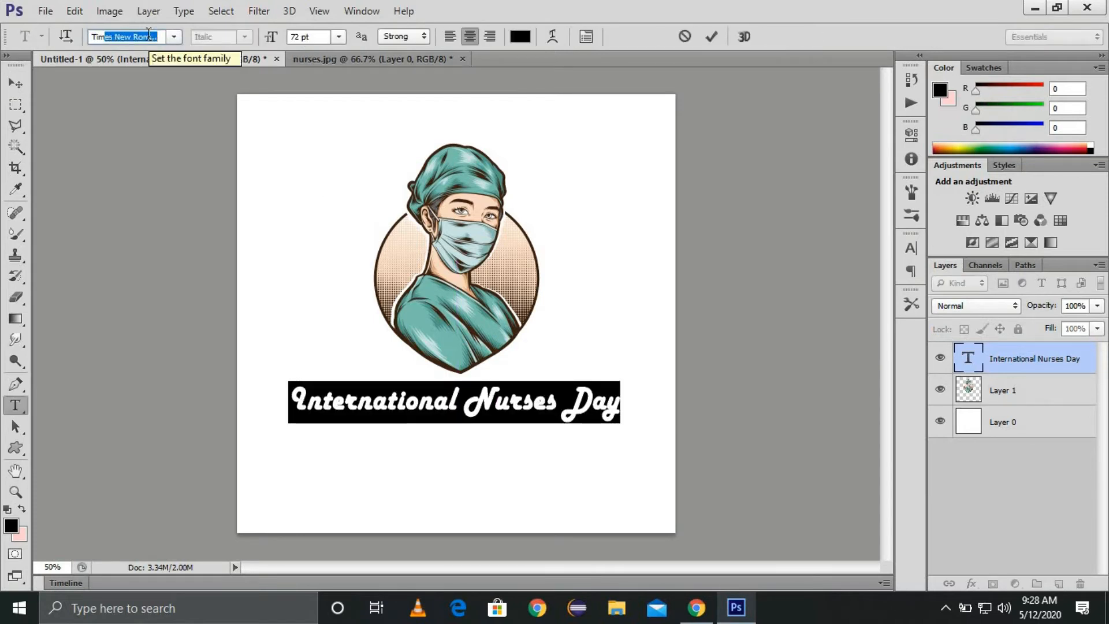
key("Down")
left_click(338, 37)
left_click(336, 292)
left_click(16, 83)
left_click_drag(579, 397, 590, 399)
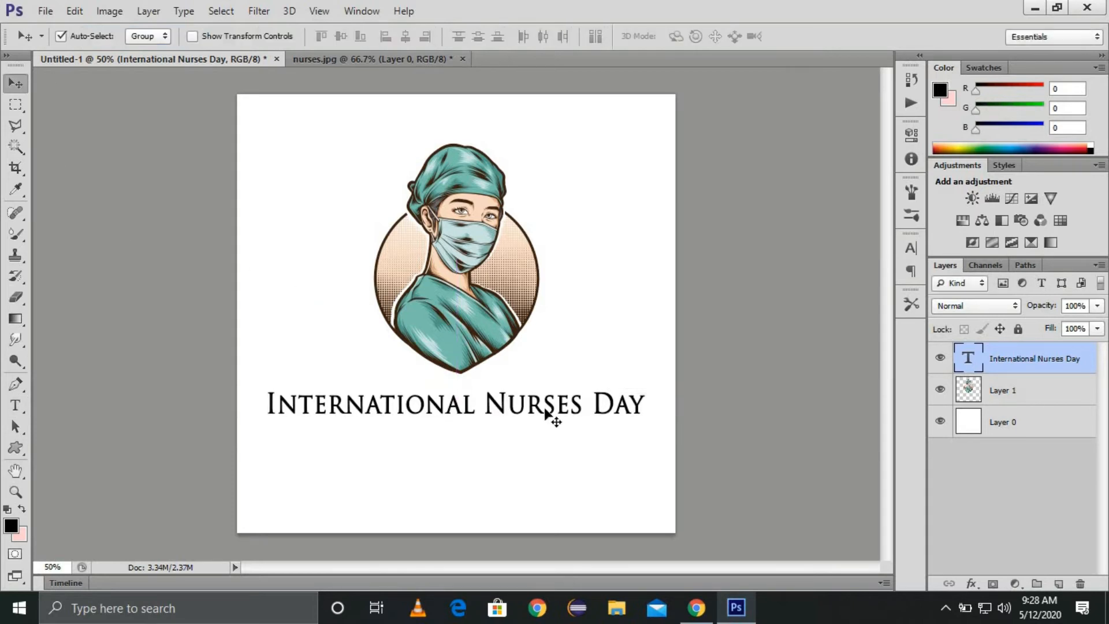
Step: Start a new text line below the title and type '(12 May)'
key("t")
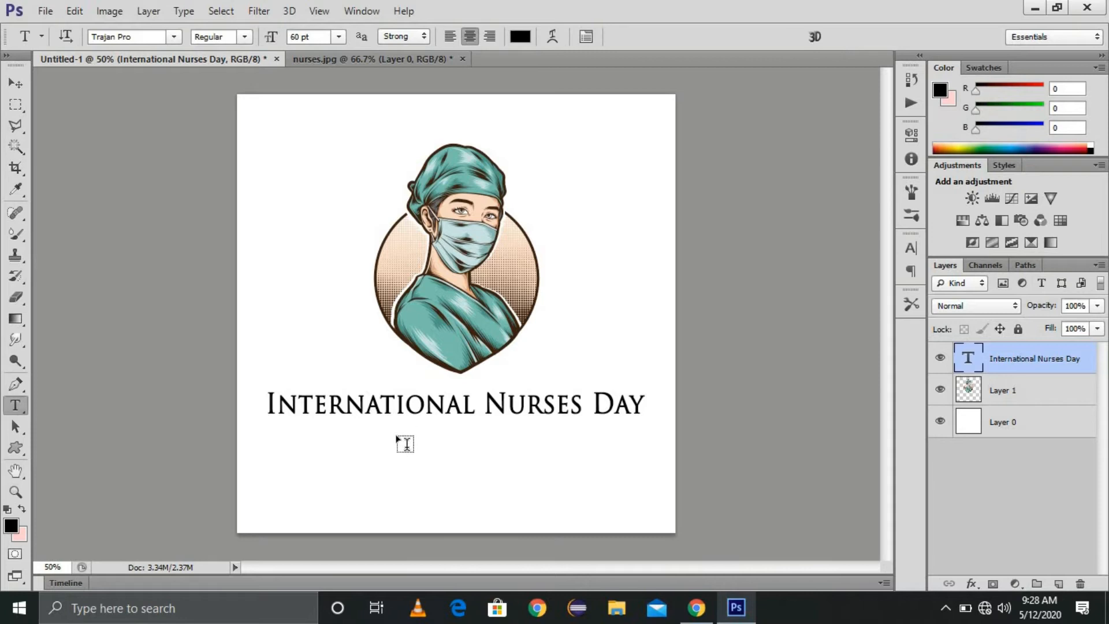
left_click(394, 428)
left_click(16, 82)
key("t")
left_click(393, 440)
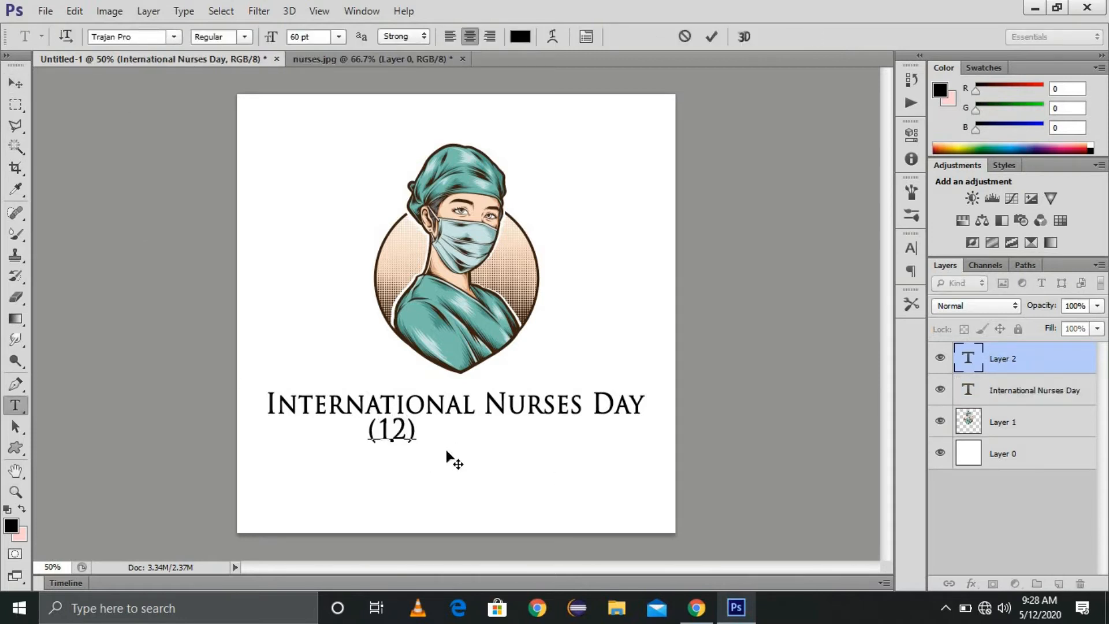
type("(12 )May")
Step: Set '(12 May)' to 36 pt and centre it beneath the title
key("ctrl+a")
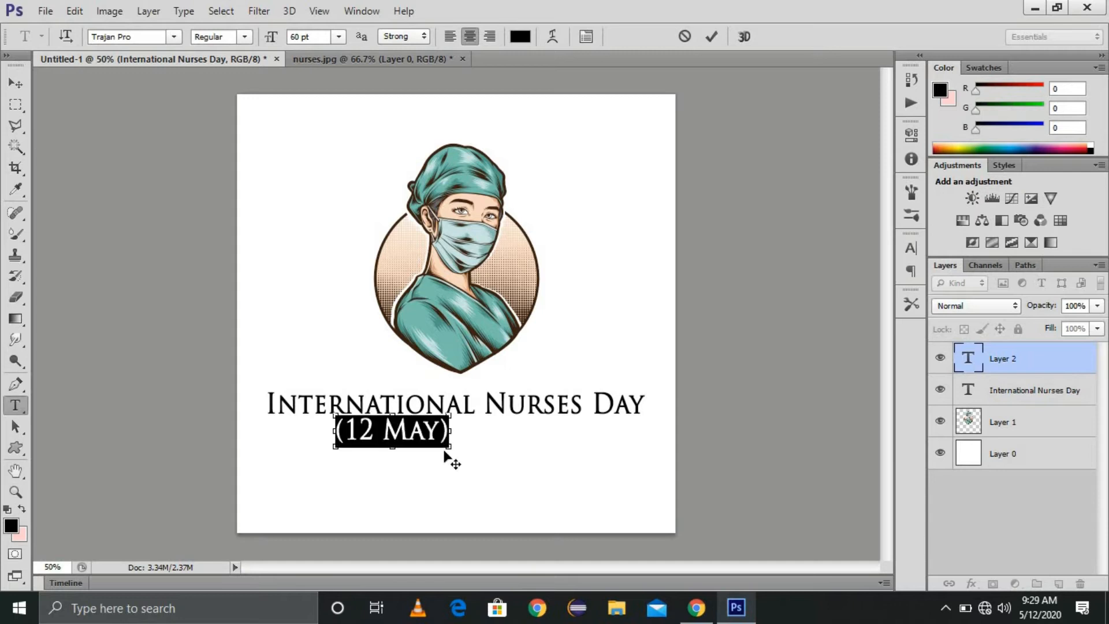
left_click(339, 36)
left_click(344, 257)
key("ctrl+Return")
left_click_drag(366, 434, 460, 428)
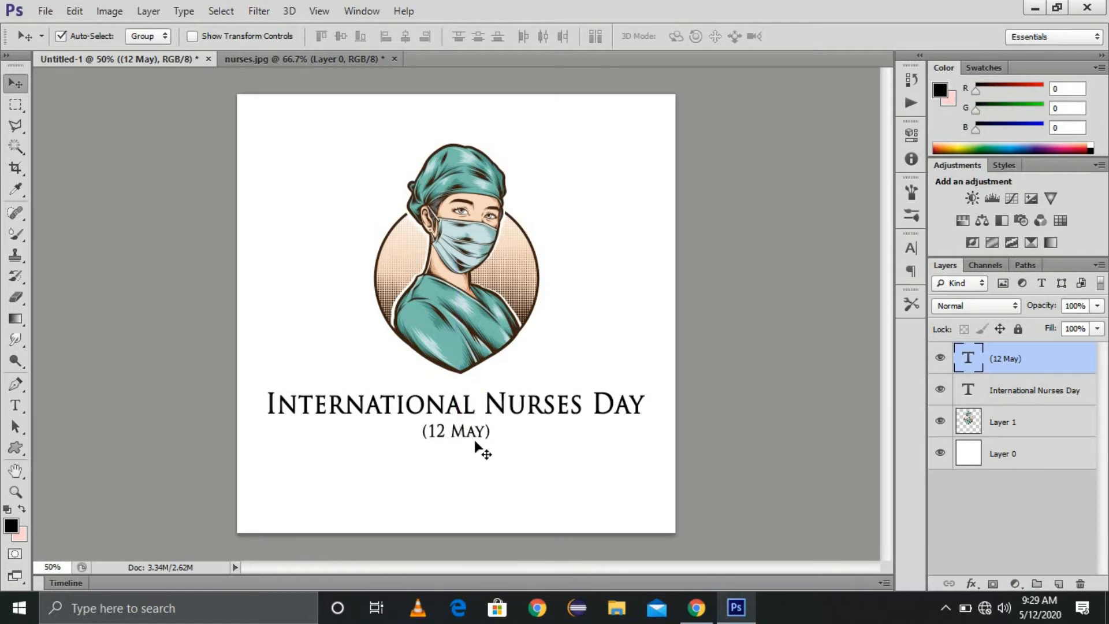
left_click(696, 608)
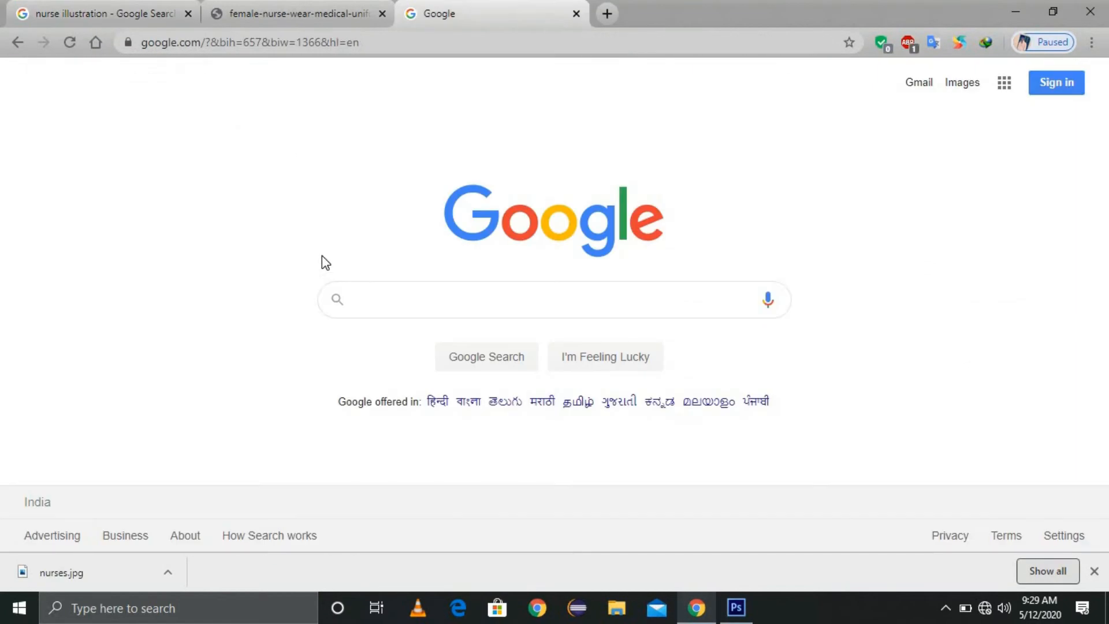
Step: Search Chrome for 'thanks to nurses', which shows No internet, then return to Photoshop
type("thanks to nurses")
key("Return")
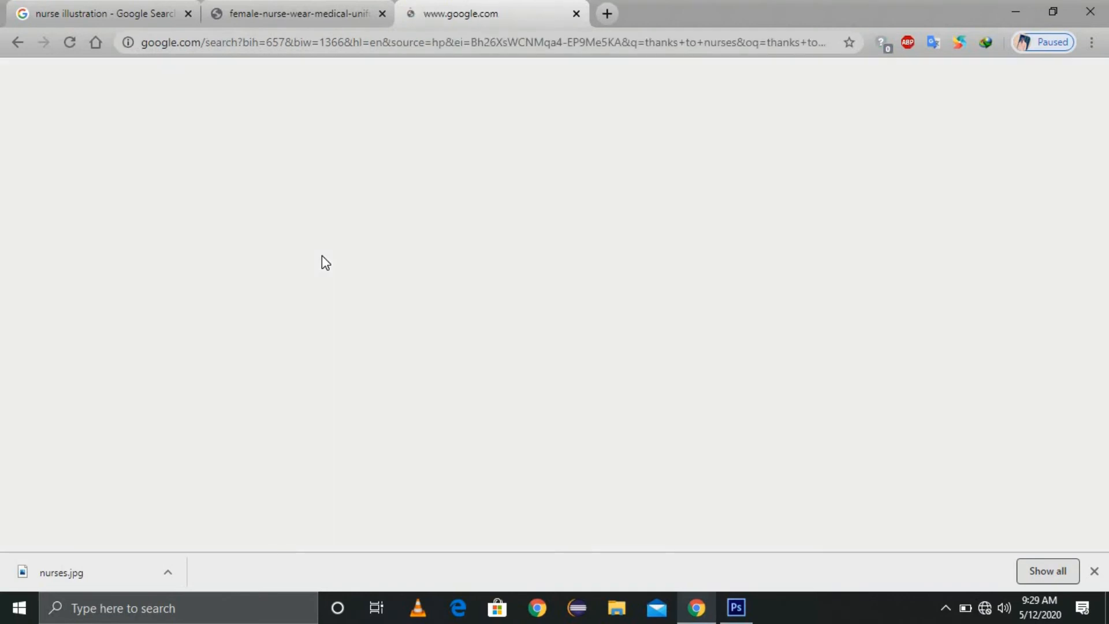
left_click(733, 608)
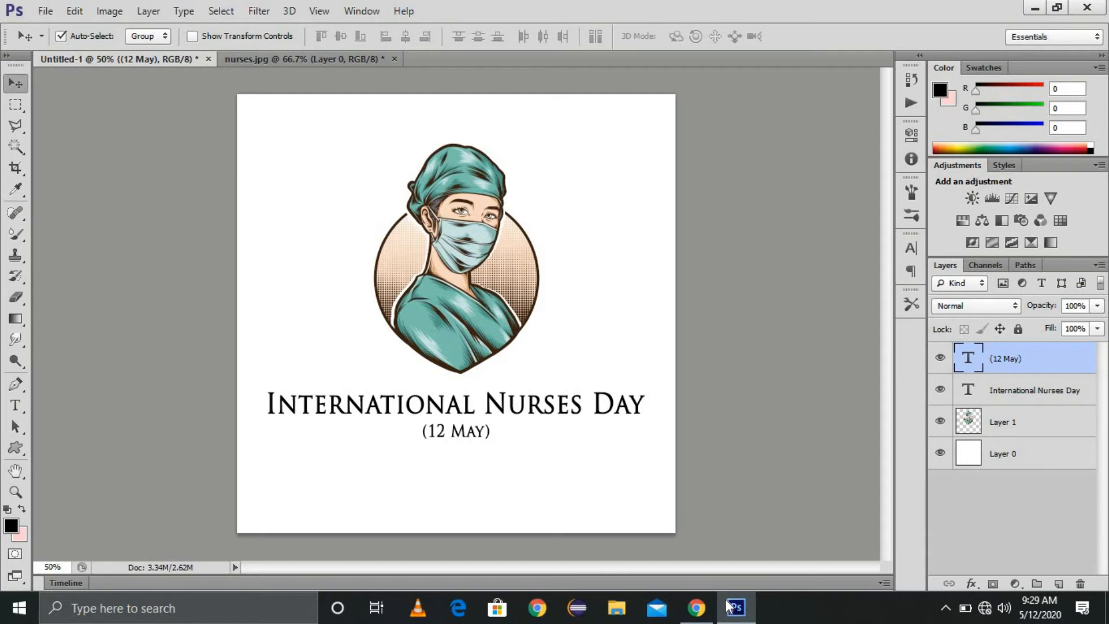
Step: Zoom the poster to 100% and open all_social_icon.png through the Open dialog
key("alt+F9")
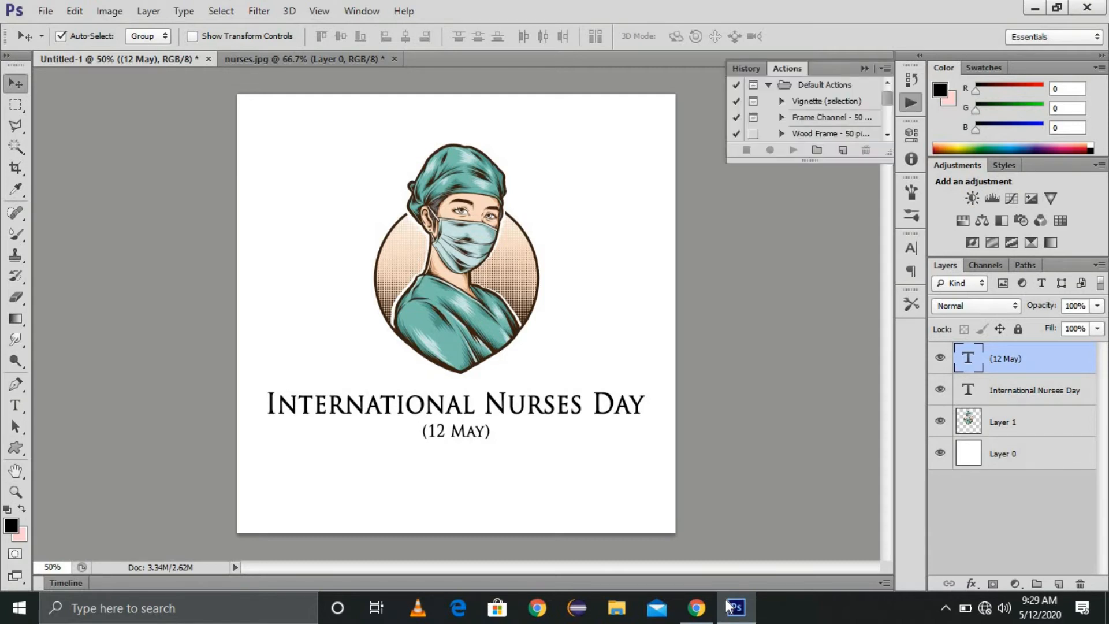
left_click(983, 610)
key("alt+Tab")
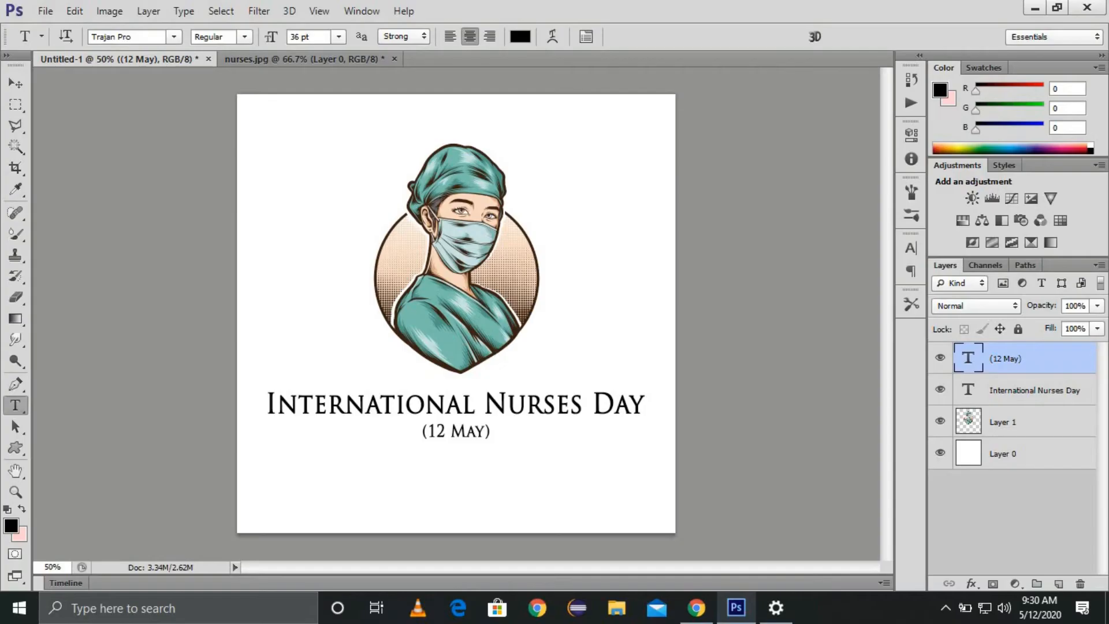
key("z")
left_click(612, 526)
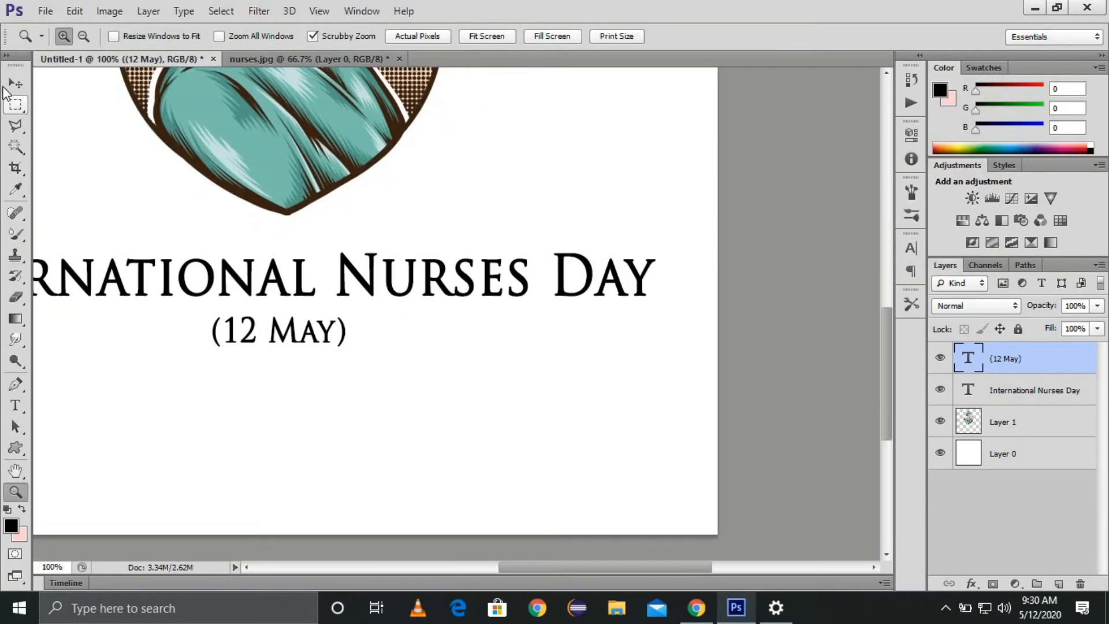
left_click(16, 84)
key("ctrl+o")
double_click(823, 120)
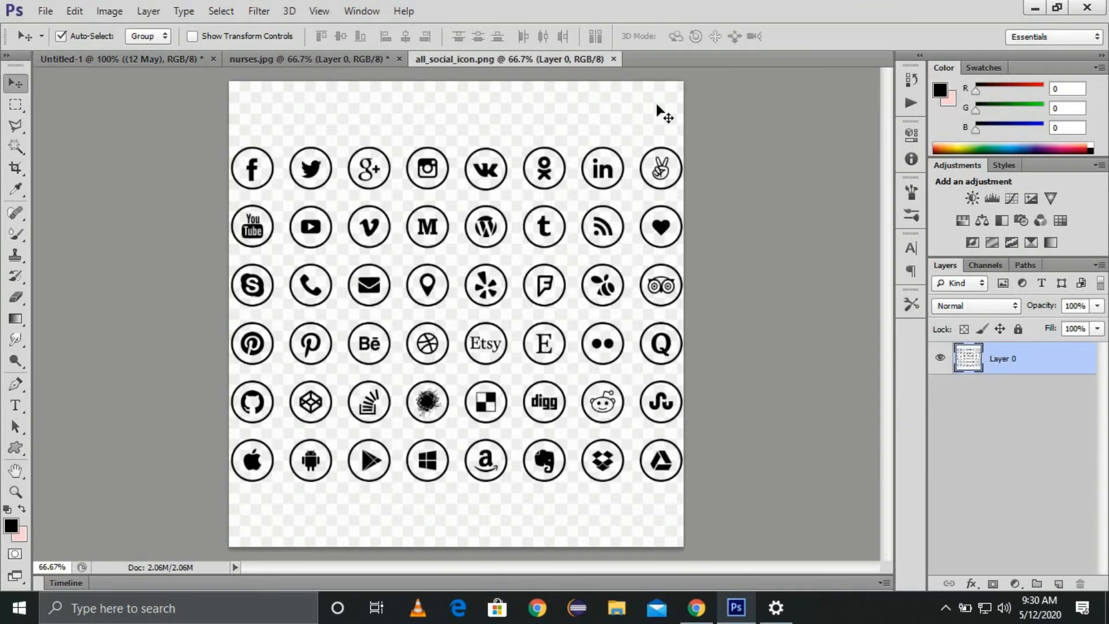
Step: Copy the Instagram icon from the sheet and paste it into the poster
key("m")
left_click_drag(396, 141, 454, 194)
key("ctrl+c")
left_click(15, 83)
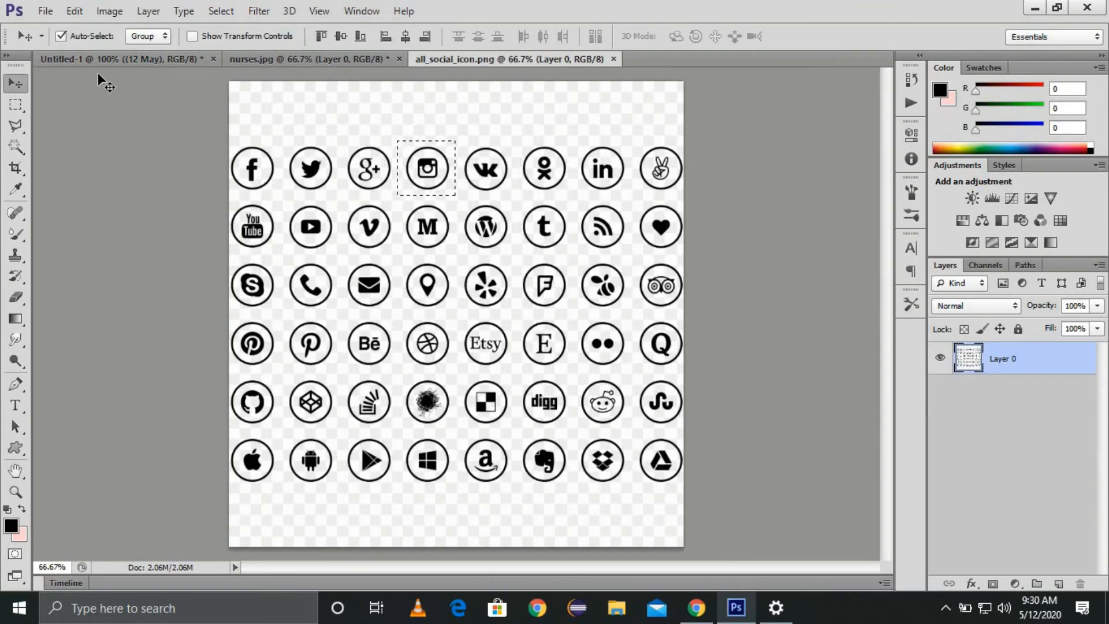
left_click(115, 59)
key("ctrl+v")
left_click_drag(475, 346, 508, 456)
Step: Delete the pasted icon's background and inner circle fill with the Magic Wand
key("w")
left_click(527, 392)
left_click(511, 408, "shift")
key("Delete")
key("ctrl+d")
Step: Move the Instagram icon lower and shrink it to about 47 px
key("v")
left_click_drag(574, 448, 575, 489)
key("ctrl+t")
left_click_drag(601, 524, 556, 501)
key("Return")
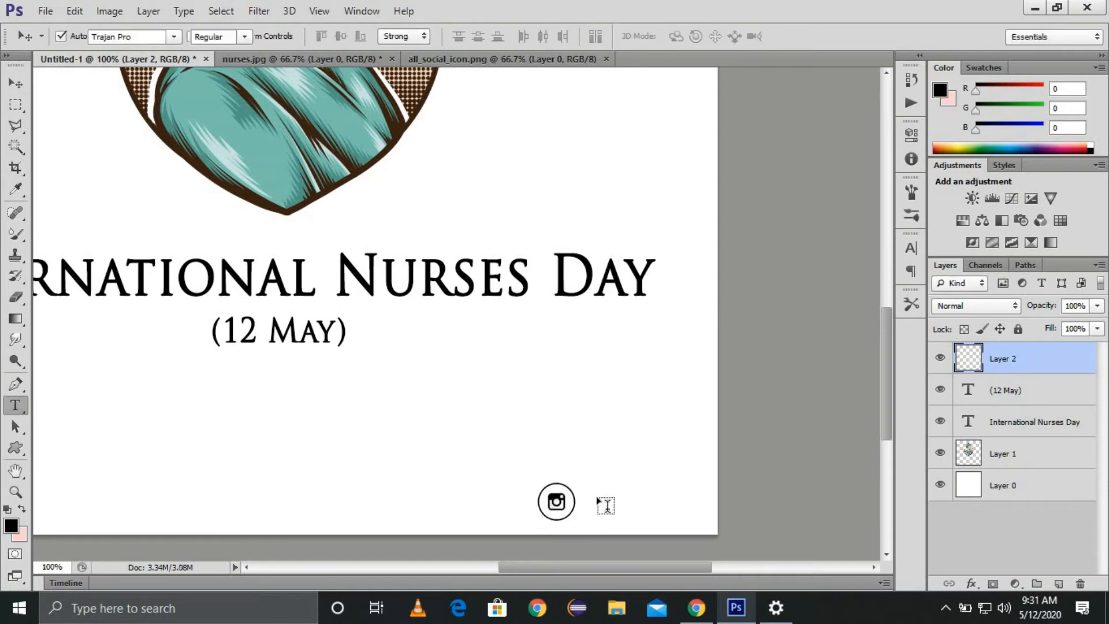
Step: Type the Instagram handle beside the icon and set it in Verdana
left_click(592, 498)
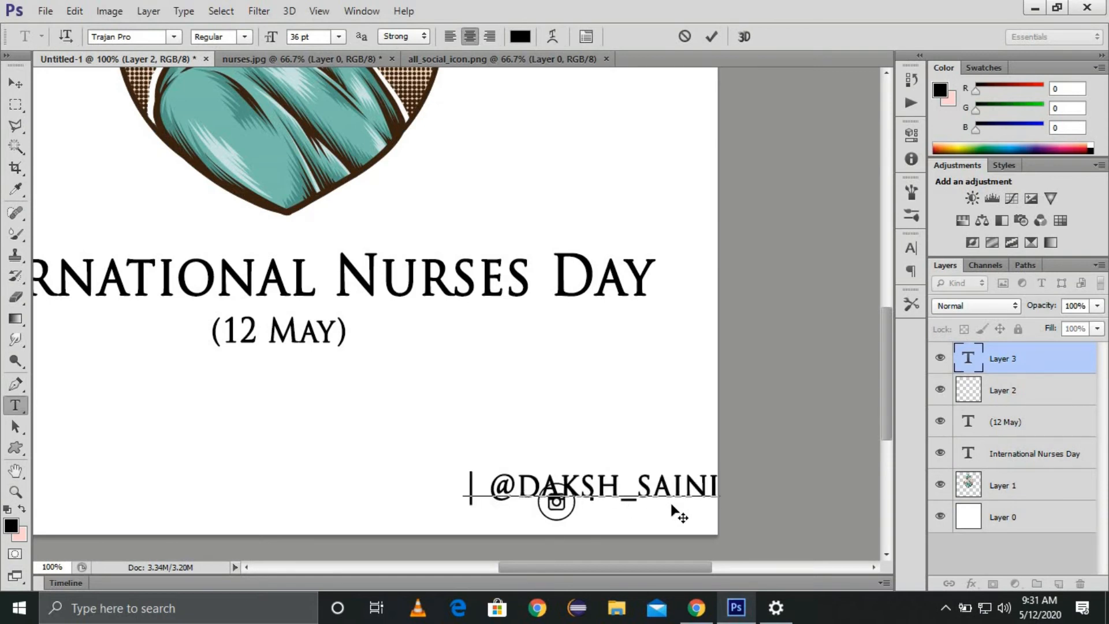
key("ctrl+a")
left_click(127, 36)
type("Ver")
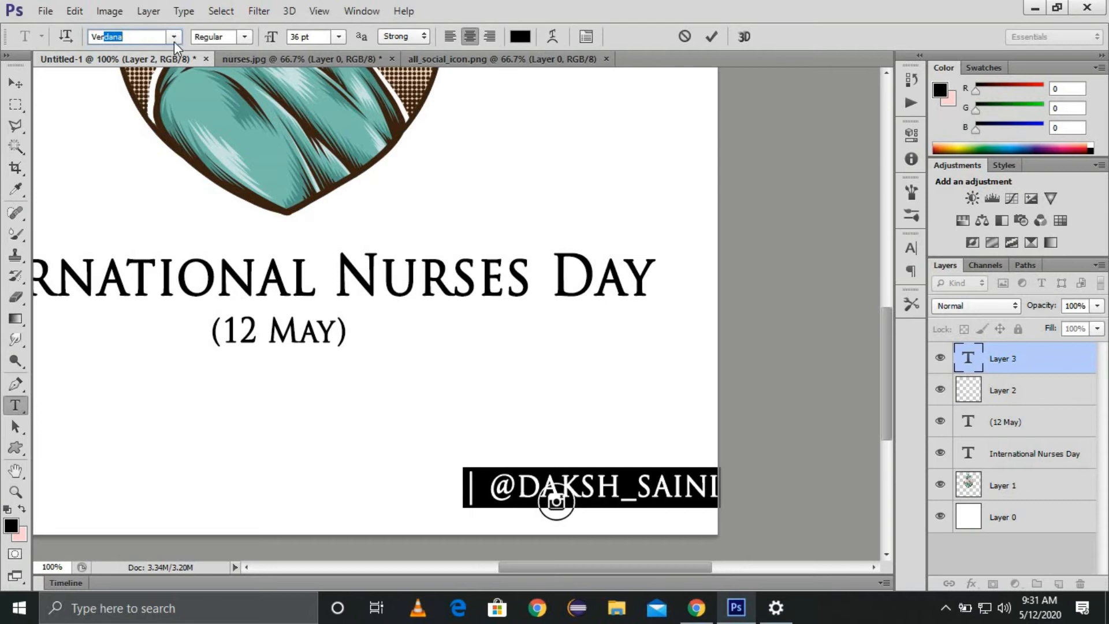
key("Return")
left_click(12, 83)
Step: Set the handle text size to 24 pt
key("t")
triple_click(633, 483)
left_click(337, 36)
left_click(356, 210)
left_click(338, 38)
left_click(325, 226)
Step: Line up the handle and Instagram icon side by side near the bottom-right
left_click(13, 82)
left_click_drag(643, 491, 704, 495)
left_click_drag(560, 509, 527, 514)
left_click_drag(599, 508, 601, 514)
key("Left")
key("Left")
key("Left")
key("Left")
key("Left")
key("Left")
key("Left")
key("Left")
key("Left")
key("Left")
key("z")
key("ctrl+0")
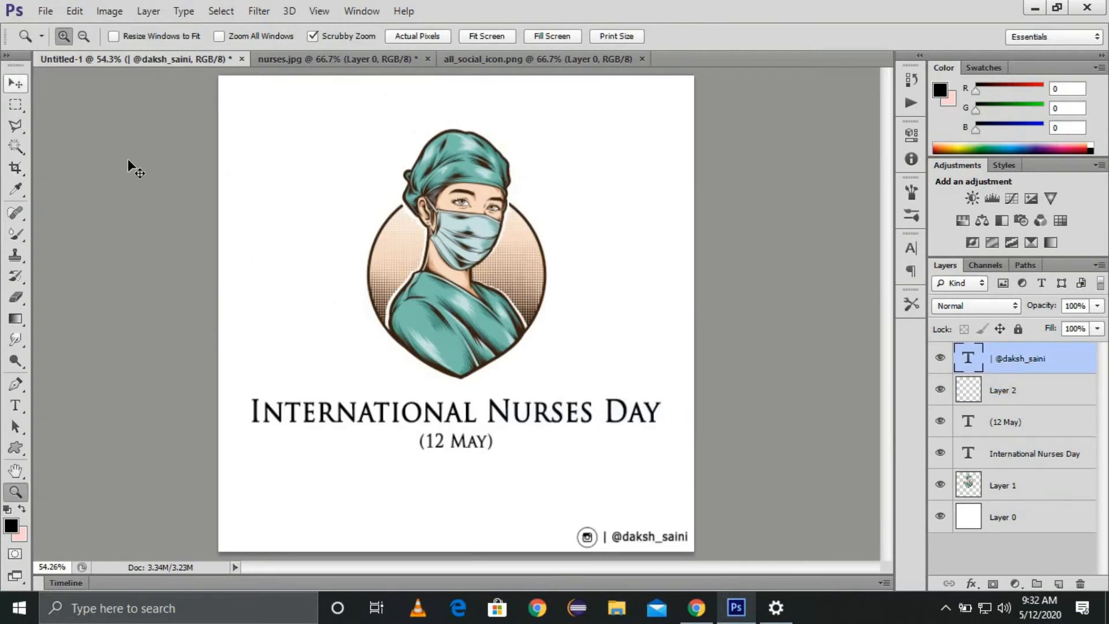
left_click(11, 85)
left_click_drag(587, 537, 589, 537)
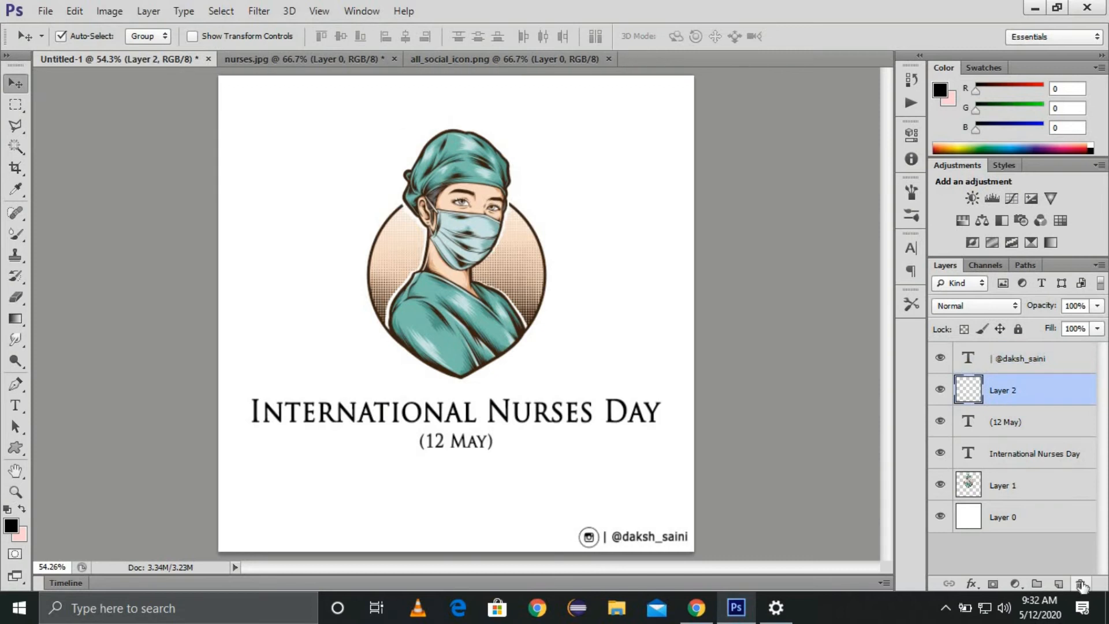
Step: Merge the icon and handle into one layer, shrink it and nudge it right
left_click(1021, 370, "shift")
key("ctrl+e")
key("ctrl+t")
left_click_drag(687, 545, 672, 550)
key("Return")
key("shift+Right")
key("shift+Right")
key("shift+Right")
key("shift+Right")
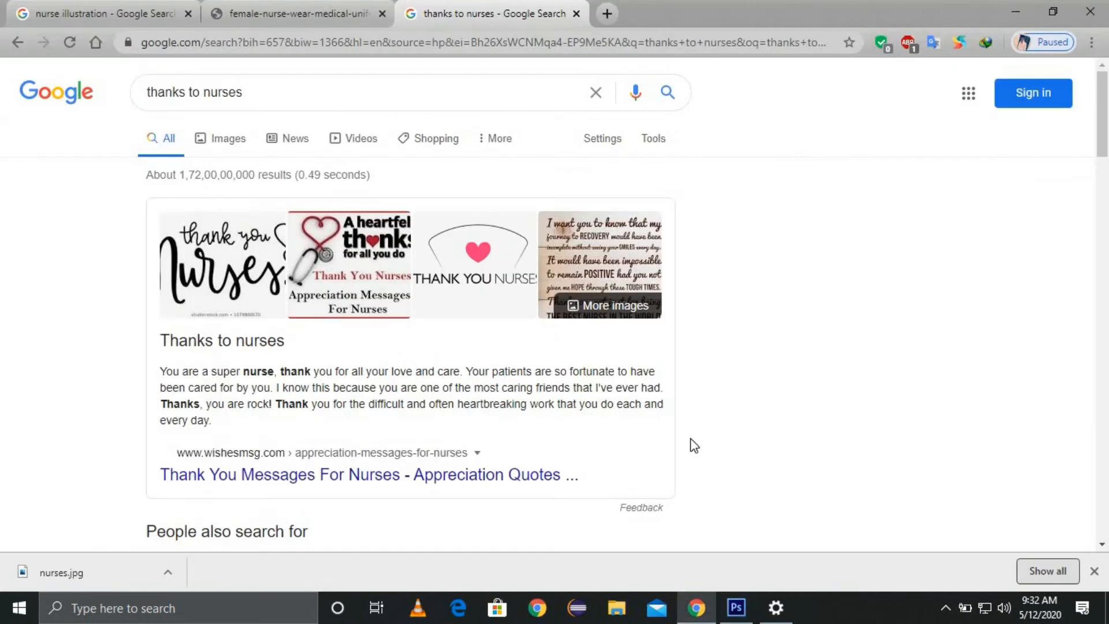
Step: Refine the search to 'thanks to nurses in covid', view image results, then return to Photoshop
scroll(733, 268, "down", 2)
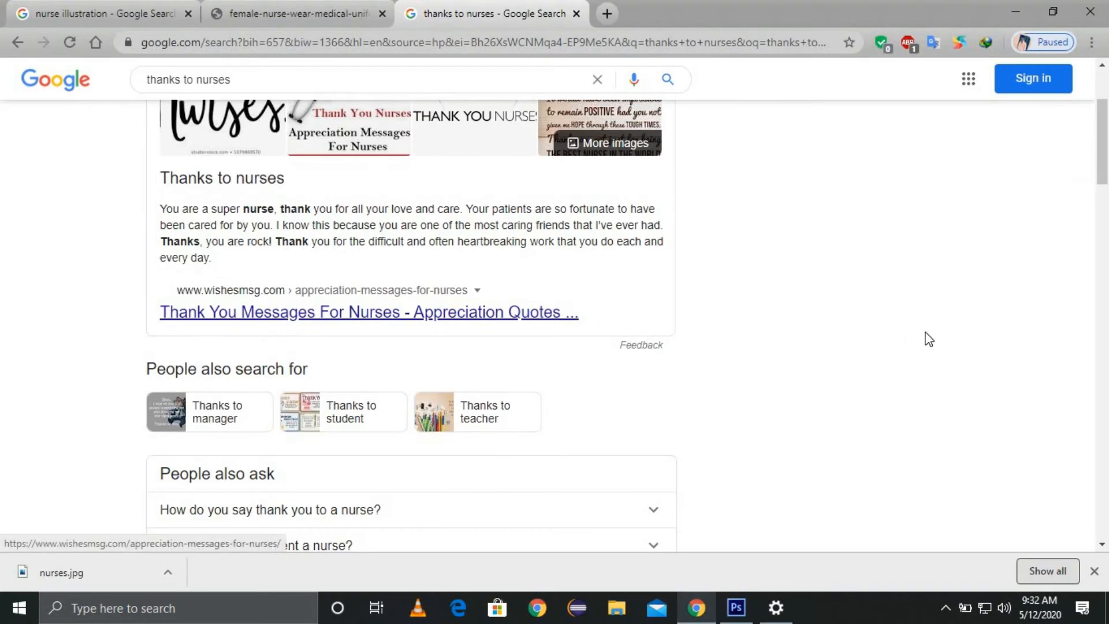
scroll(908, 333, "up", 2)
left_click(350, 87)
type("in covid")
key("Return")
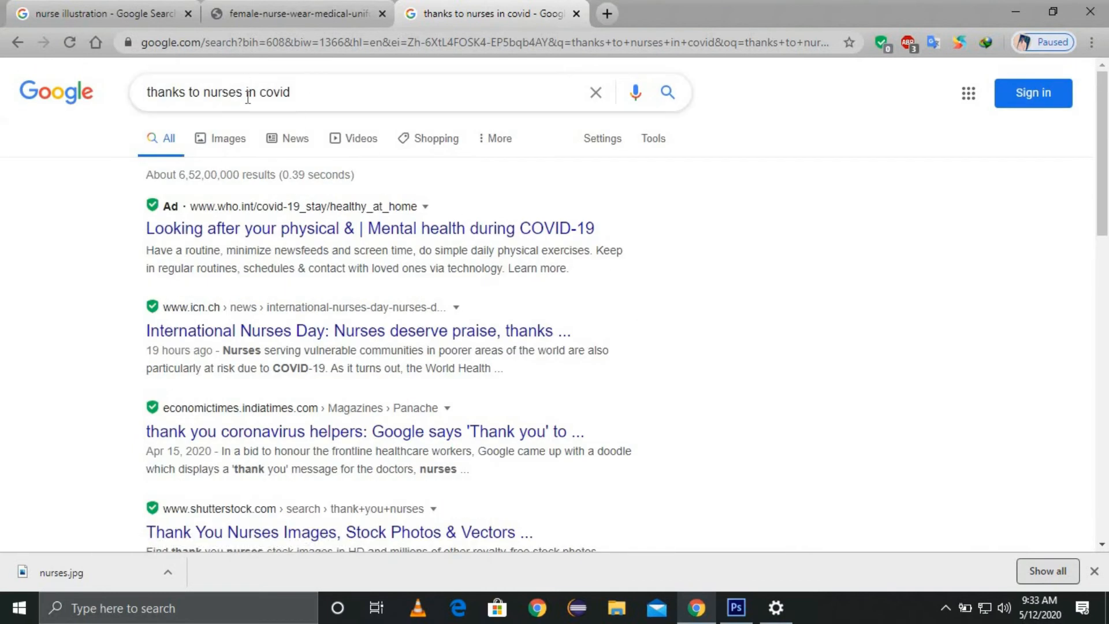
left_click(226, 138)
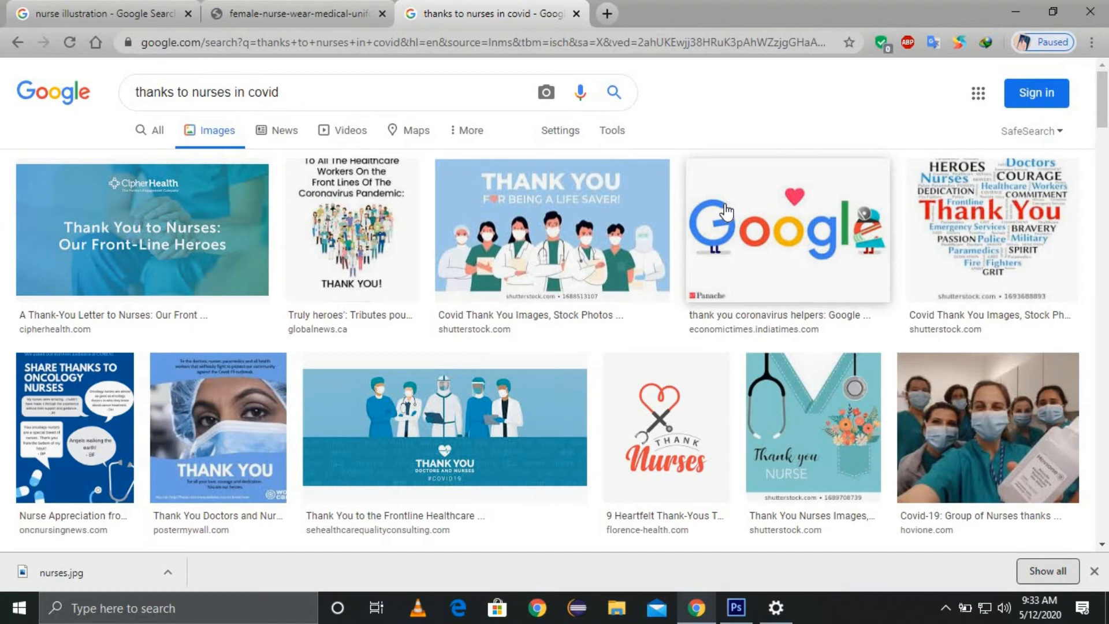
key("alt+Tab")
Step: Type the two-line slogan 'Thanks you to Nurses / Our Front-line heroes' below the date
key("t")
left_click(272, 469)
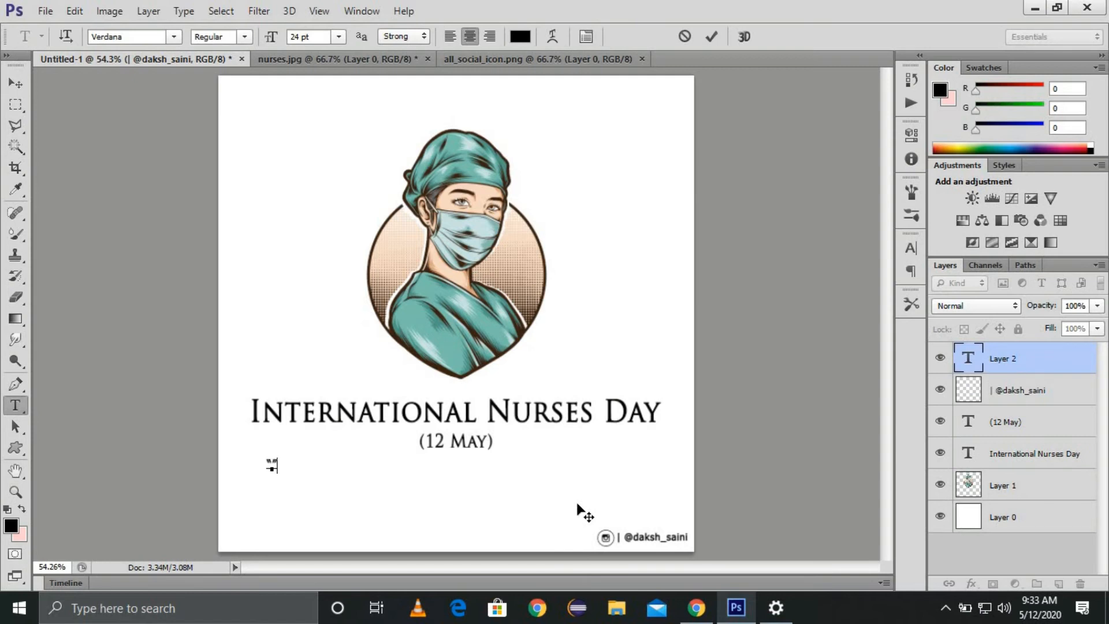
type("\"Thanks you to Nurses”")
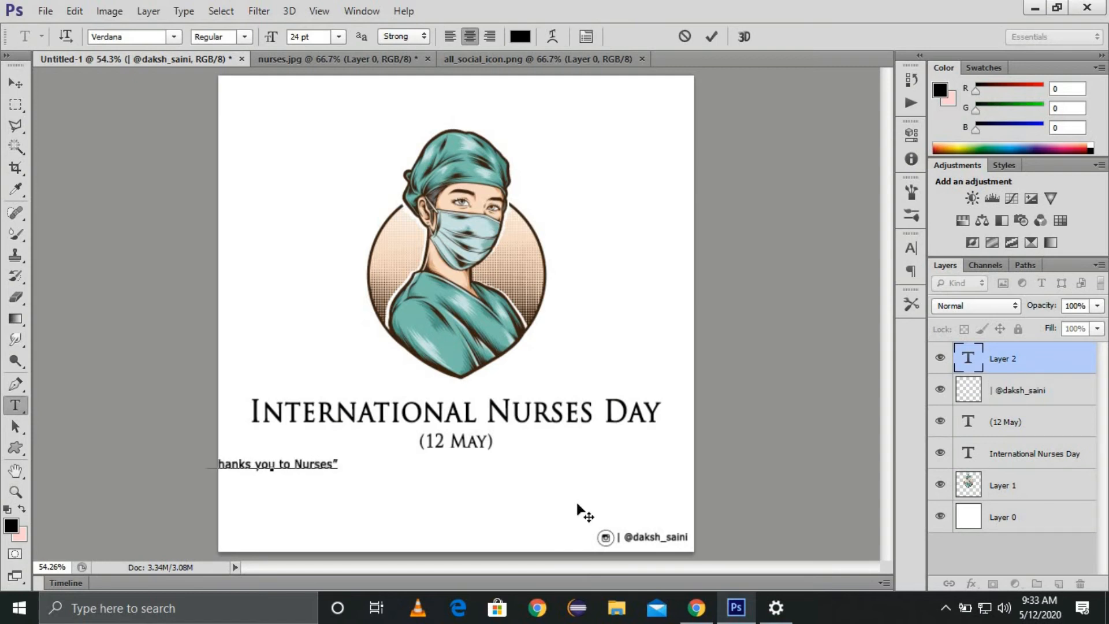
key("Delete")
key("Return")
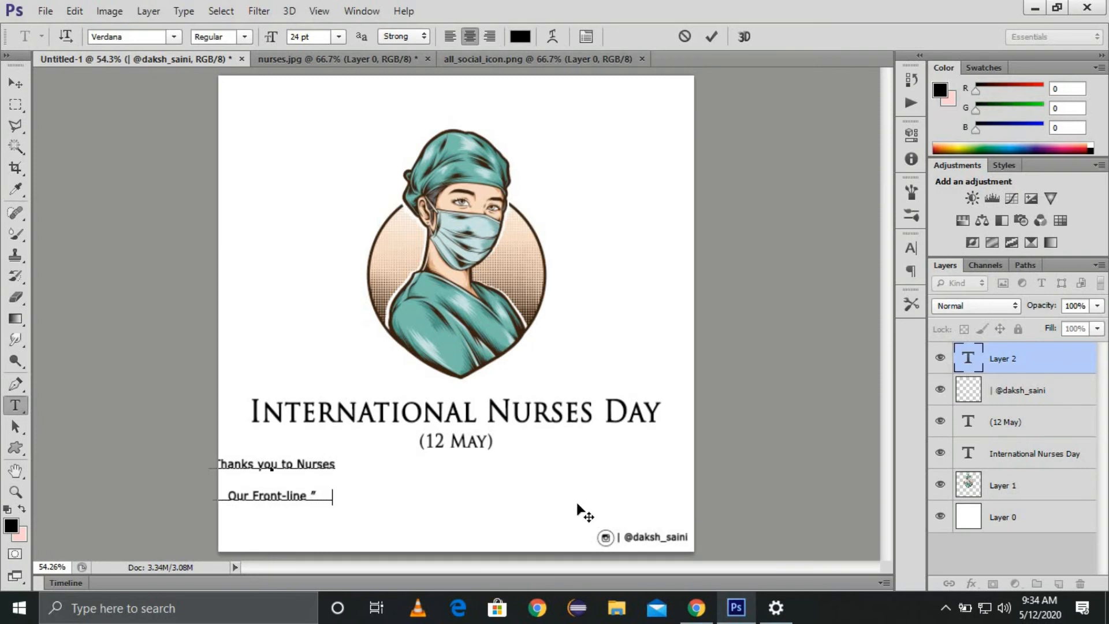
type("es")
Step: Colour the slogan red and enlarge its font size
key("ctrl+a")
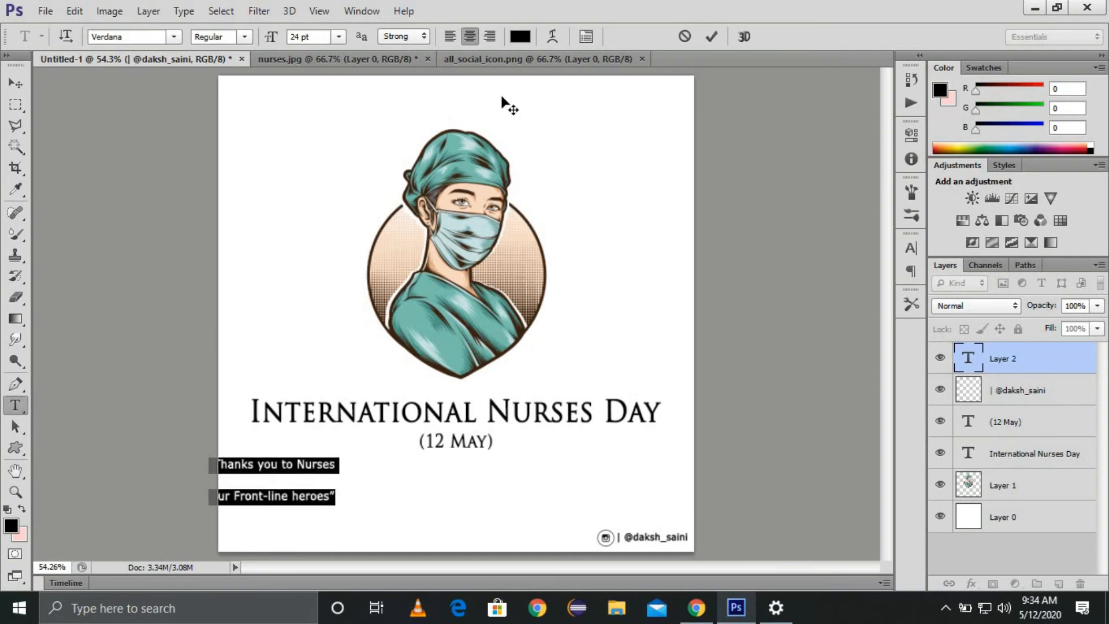
left_click(520, 36)
left_click_drag(789, 300, 905, 183)
left_click(1071, 173)
left_click(340, 36)
left_click(351, 277)
Step: Centre the slogan and move the illustration, title, date and slogan up about 50 px
left_click_drag(418, 456, 482, 462)
left_click_drag(561, 472, 563, 466)
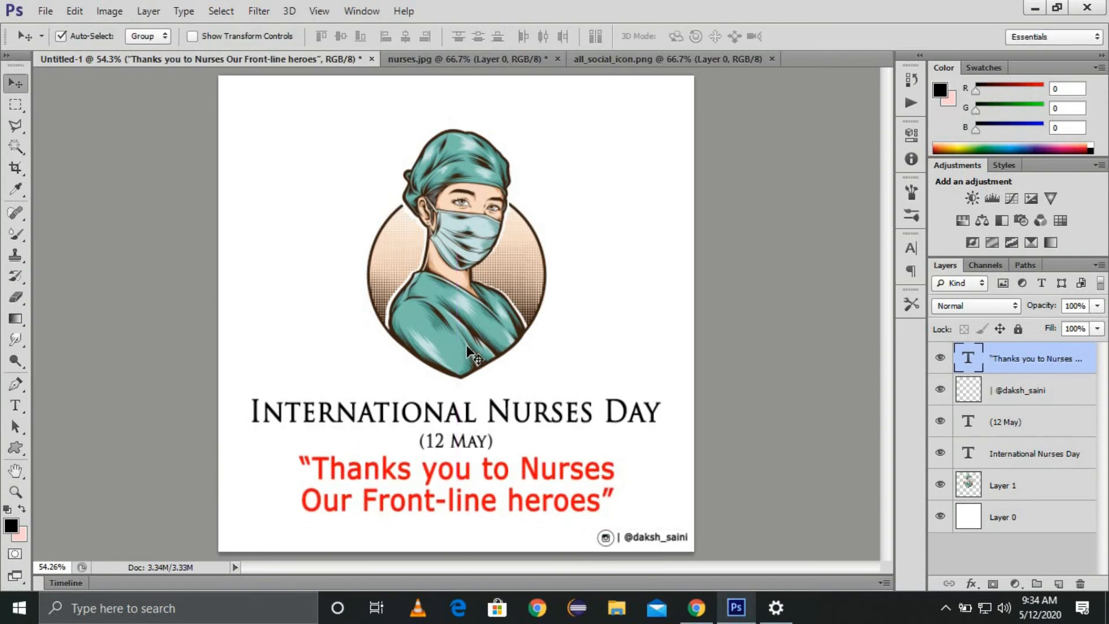
left_click_drag(467, 347, 470, 319)
left_click_drag(477, 408, 475, 371)
left_click_drag(458, 444, 458, 407)
left_click_drag(476, 471, 479, 441)
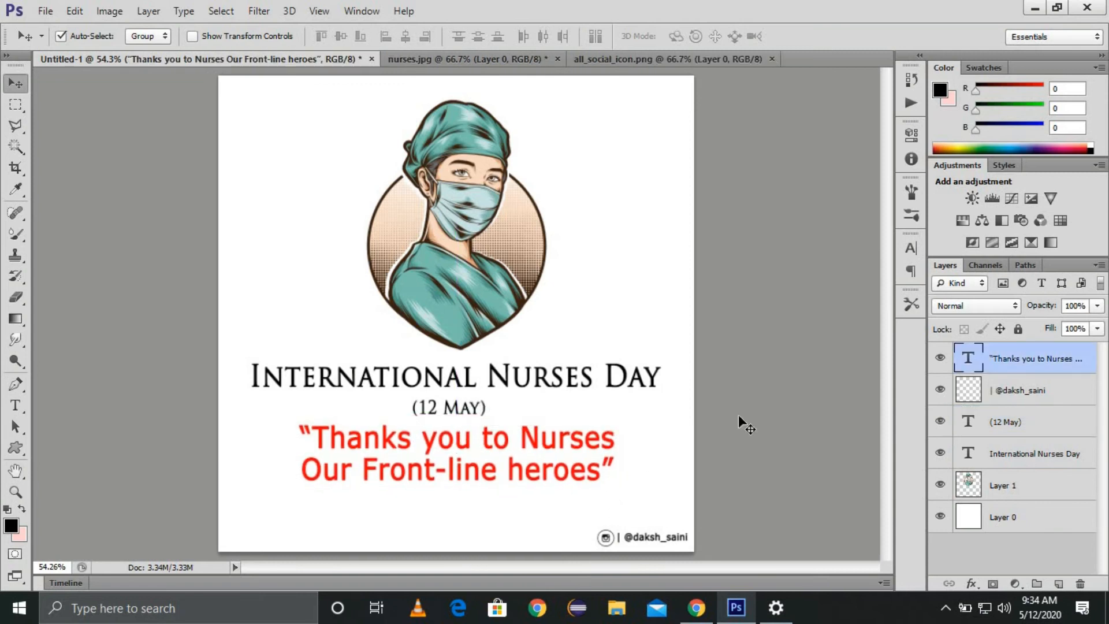
key("alt+Tab")
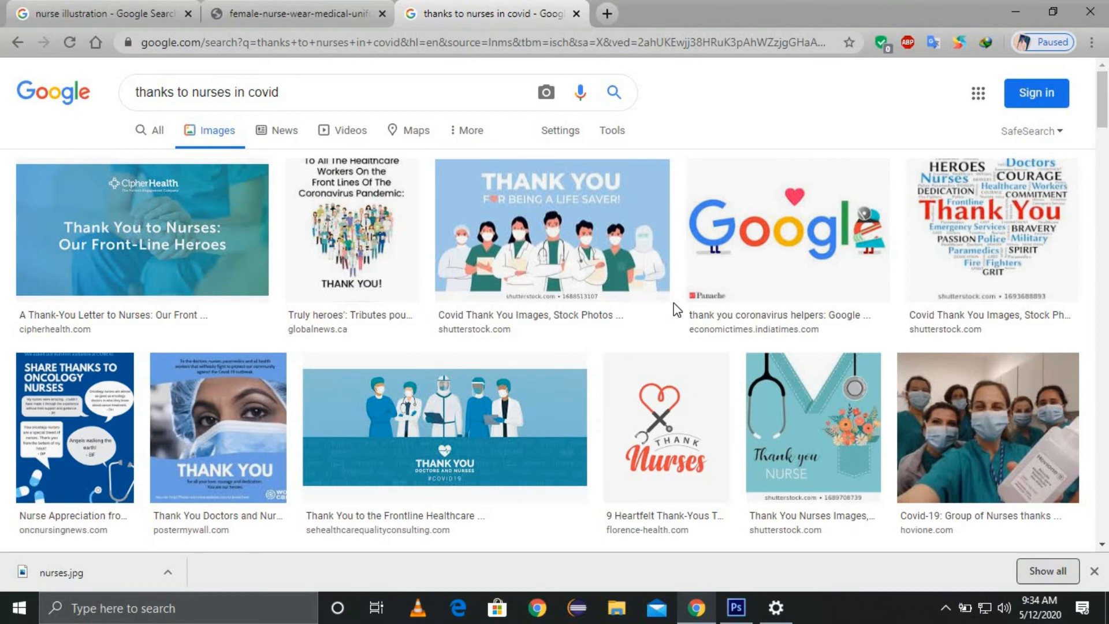
Step: Scroll further down through the nurse thank-you images, then switch back to Photoshop
scroll(673, 302, "down", 5)
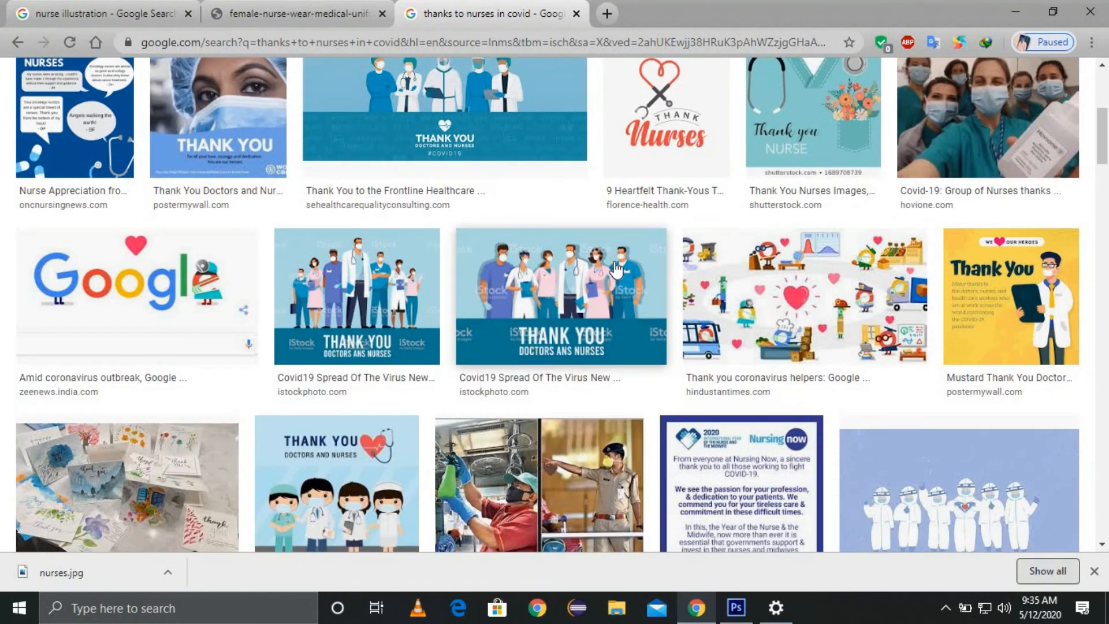
scroll(617, 269, "down", 8)
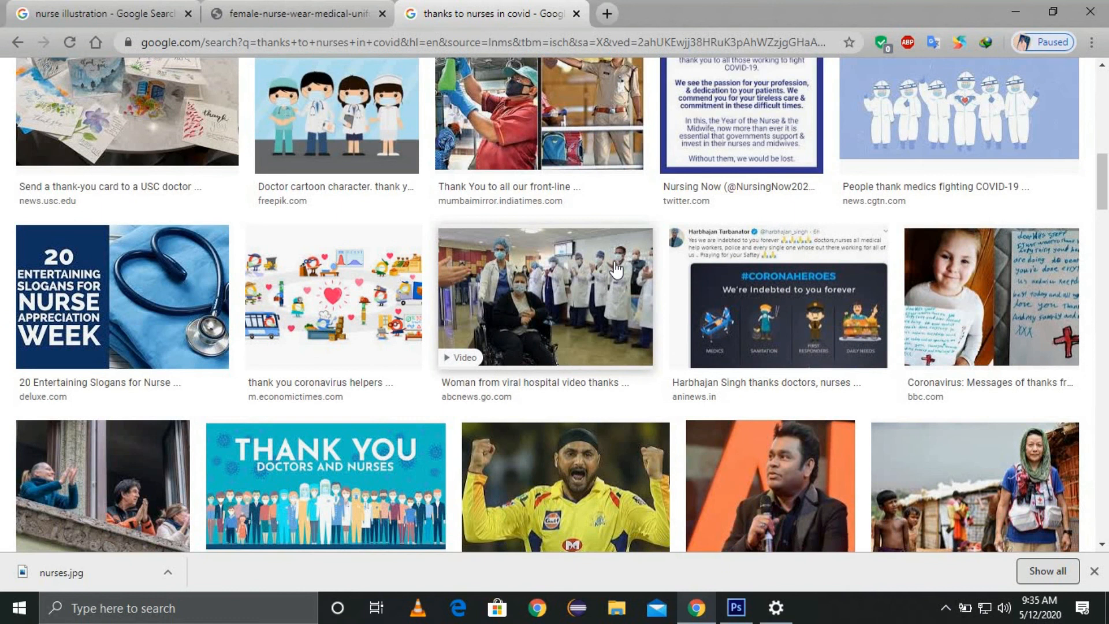
scroll(617, 269, "down", 5)
key("alt+Tab")
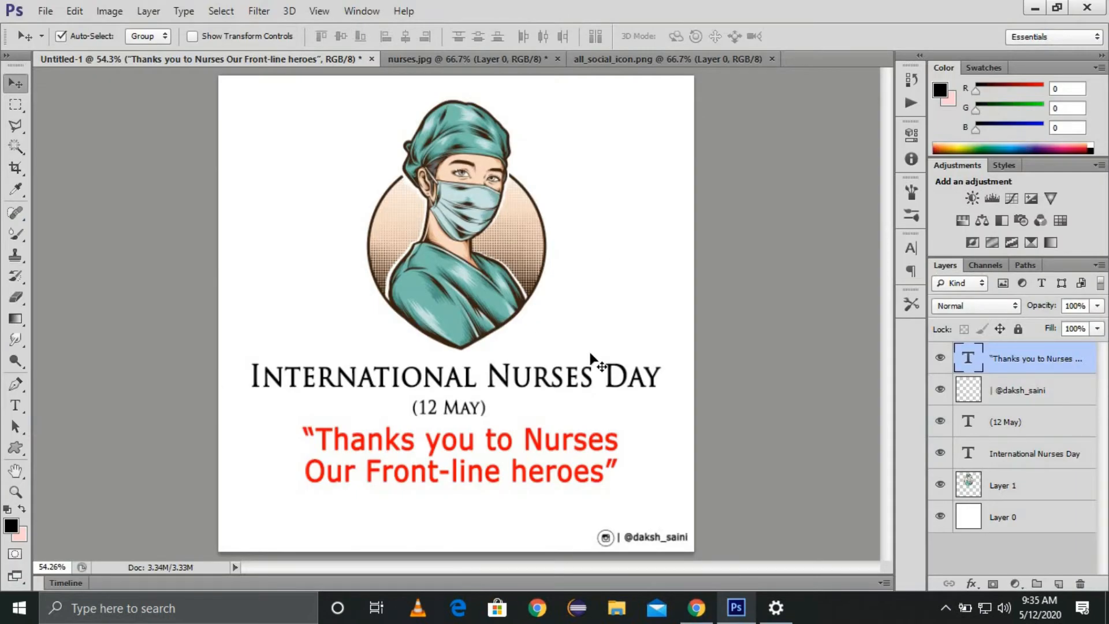
Step: Edit the slogan to read 'Thank you to Our Front-line heroes' on one line
key("t")
left_click(421, 445)
key("BackSpace")
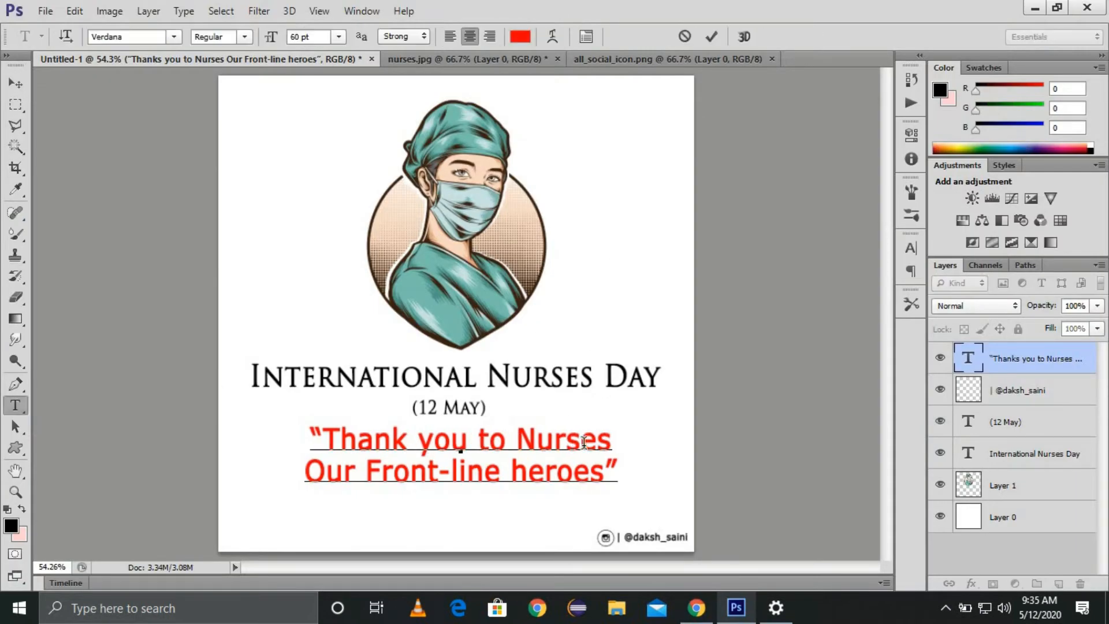
left_click_drag(305, 469, 593, 478)
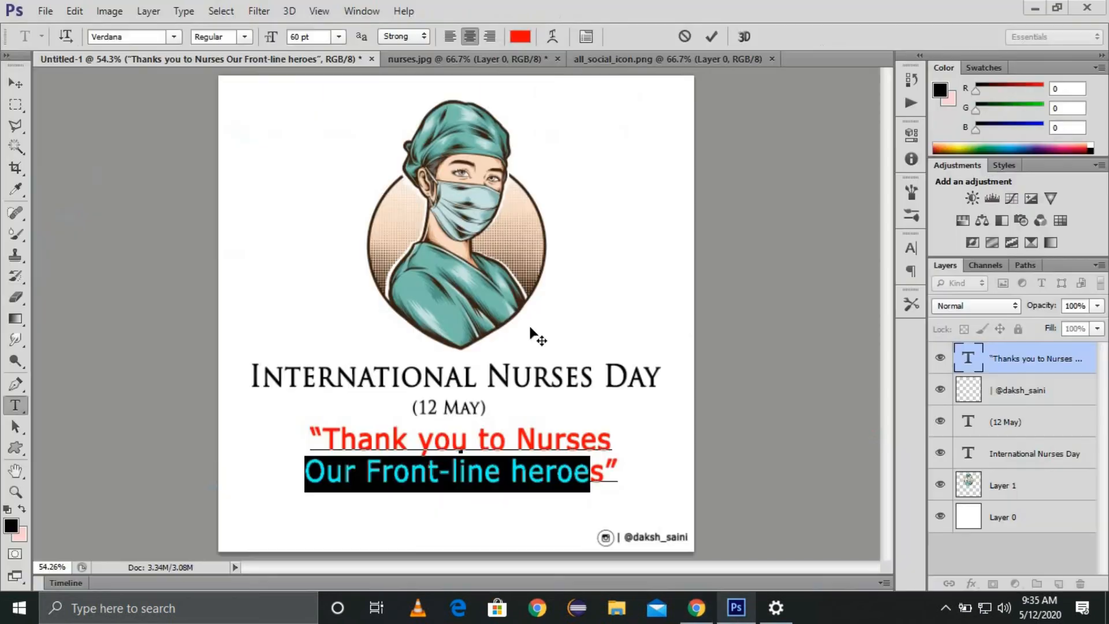
left_click_drag(595, 479, 607, 478)
key("ctrl+c")
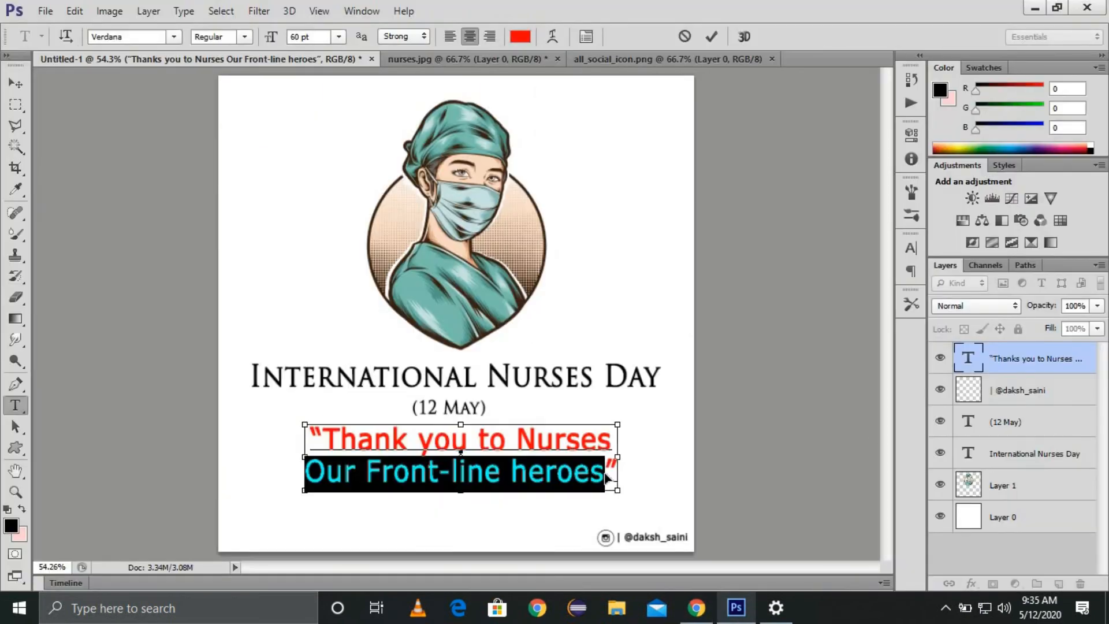
key("BackSpace")
double_click(597, 442)
key("BackSpace")
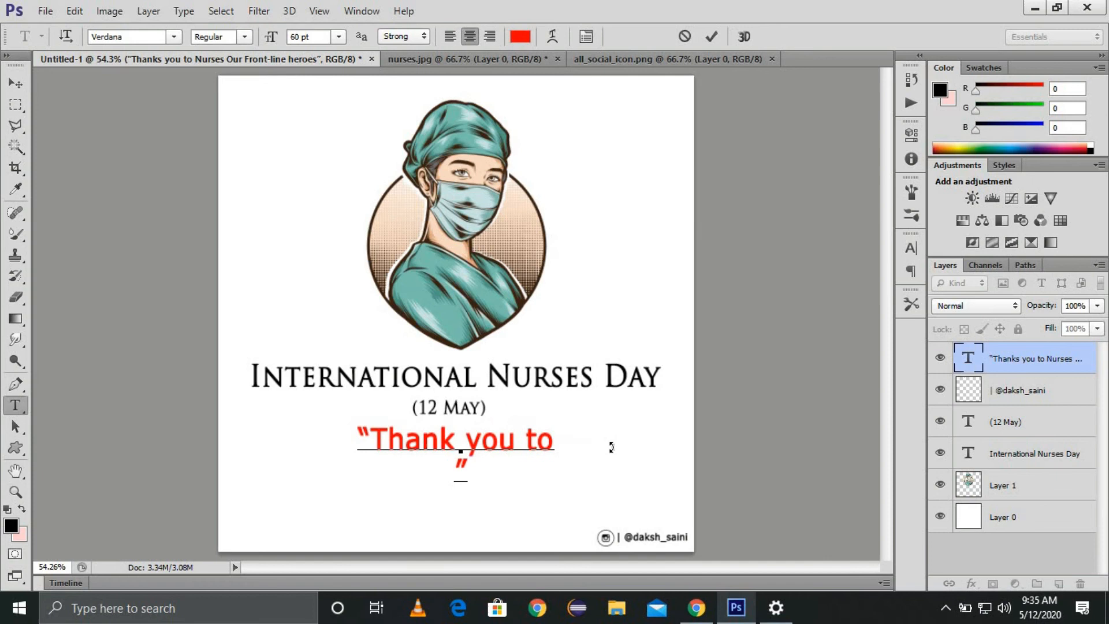
key("ctrl+v")
key("BackSpace")
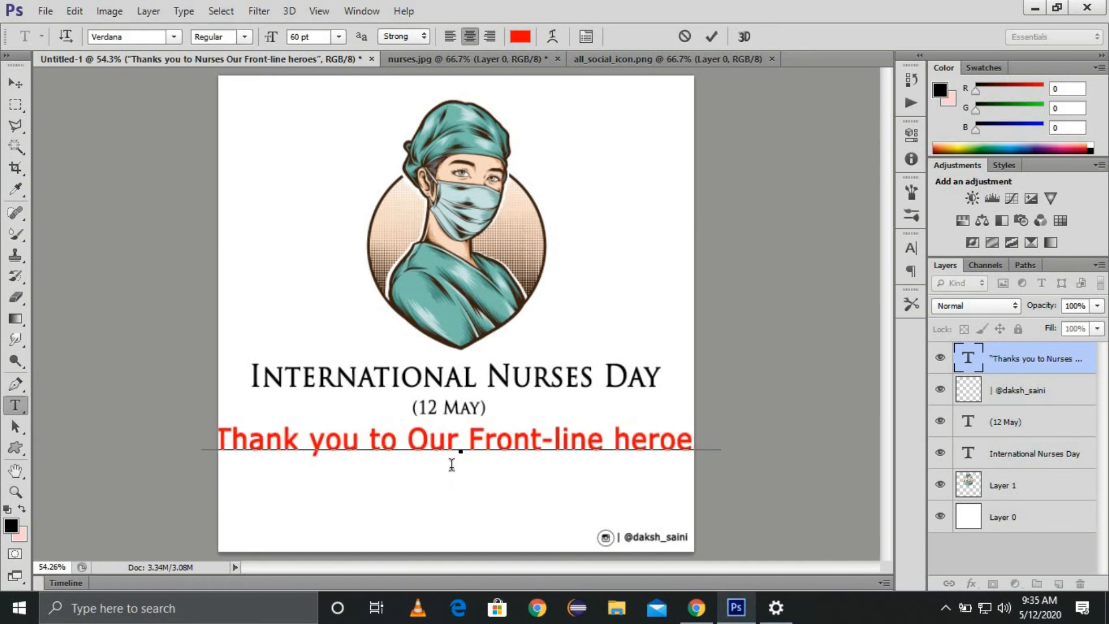
Step: Set the slogan to 48 pt and adjust the slogan, illustration and date positions
key("ctrl+a")
left_click(337, 37)
left_click(347, 273)
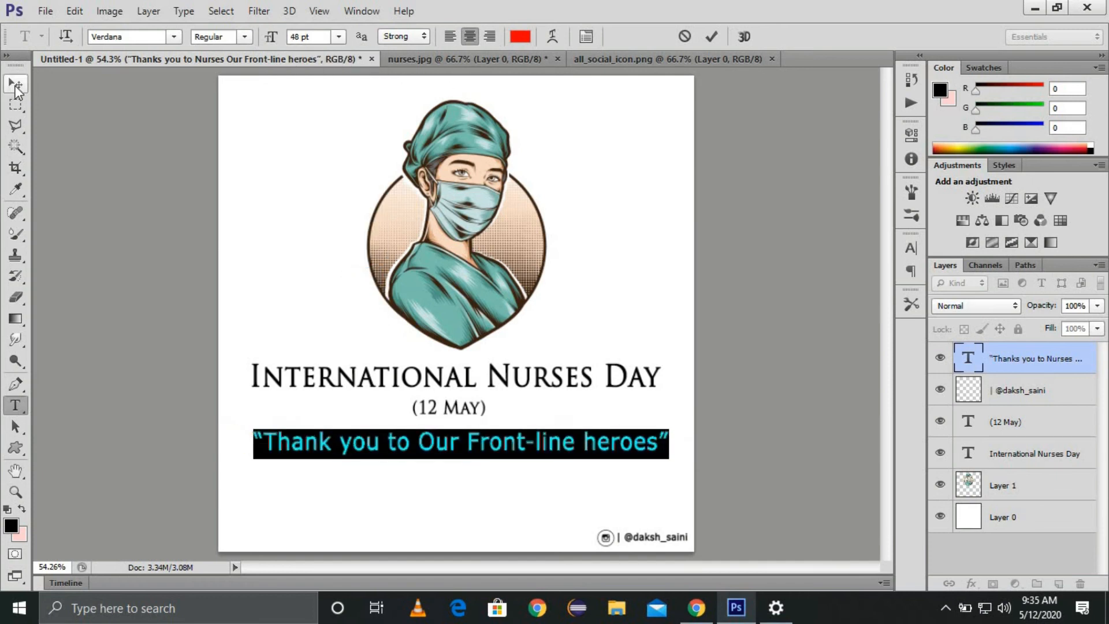
left_click(15, 83)
left_click_drag(495, 434, 493, 439)
left_click_drag(473, 268, 476, 275)
left_click_drag(462, 405, 463, 442)
left_click(459, 428)
Step: Select the whole canvas as reference and centre the nurse illustration horizontally
key("m")
key("v")
right_click(954, 518)
left_click(923, 176)
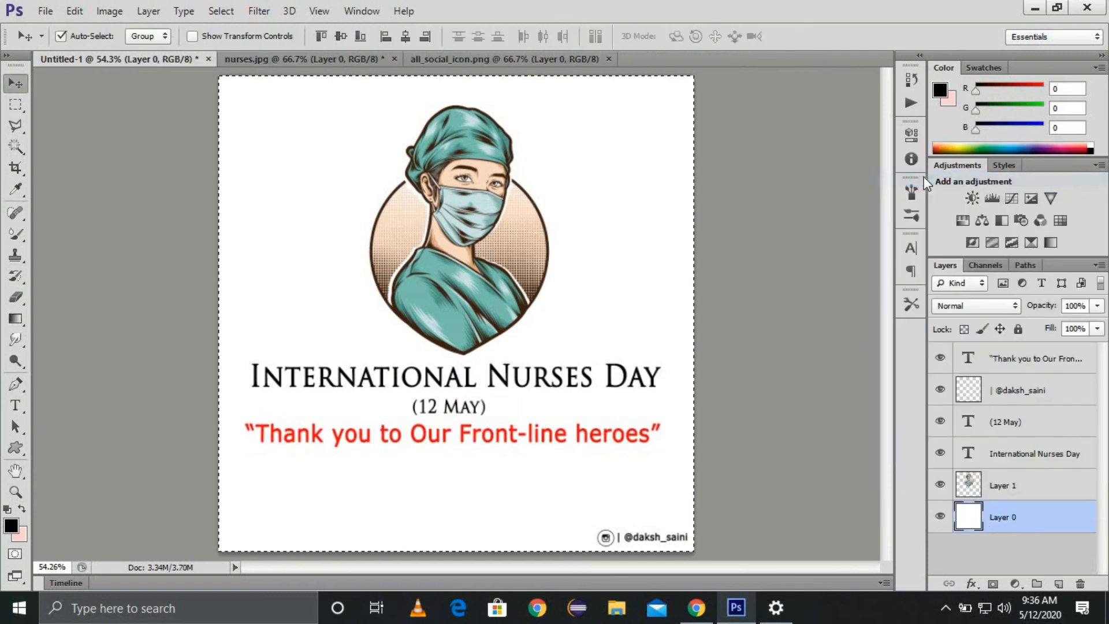
left_click(575, 116)
left_click(406, 36)
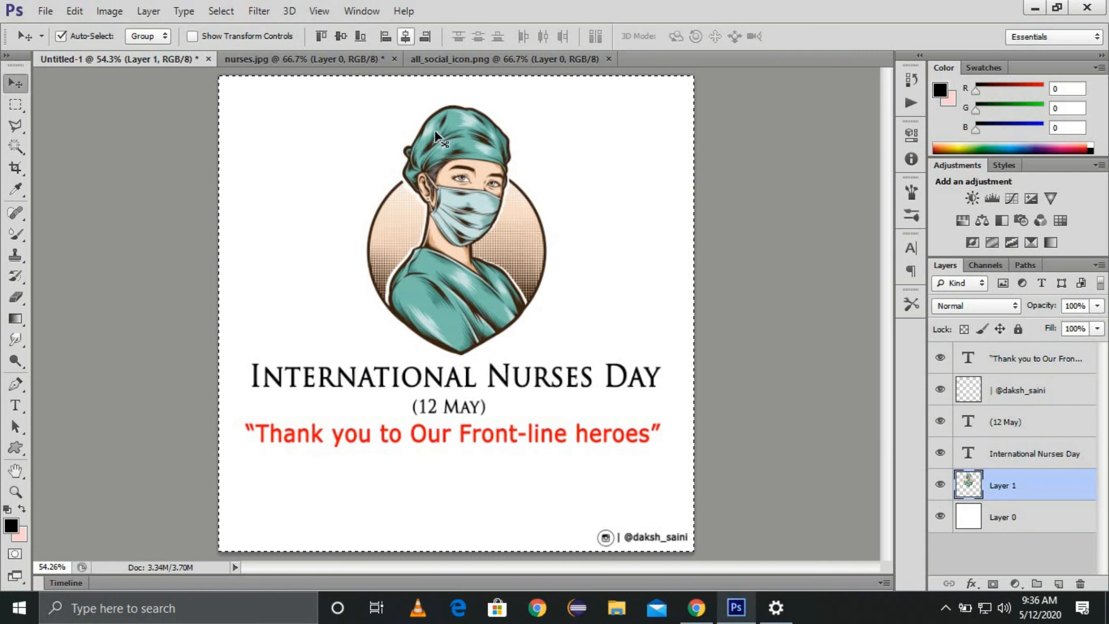
Step: Centre the title, (12 May) date and red slogan horizontally, then deselect
left_click(493, 381)
left_click(407, 42)
left_click(448, 407)
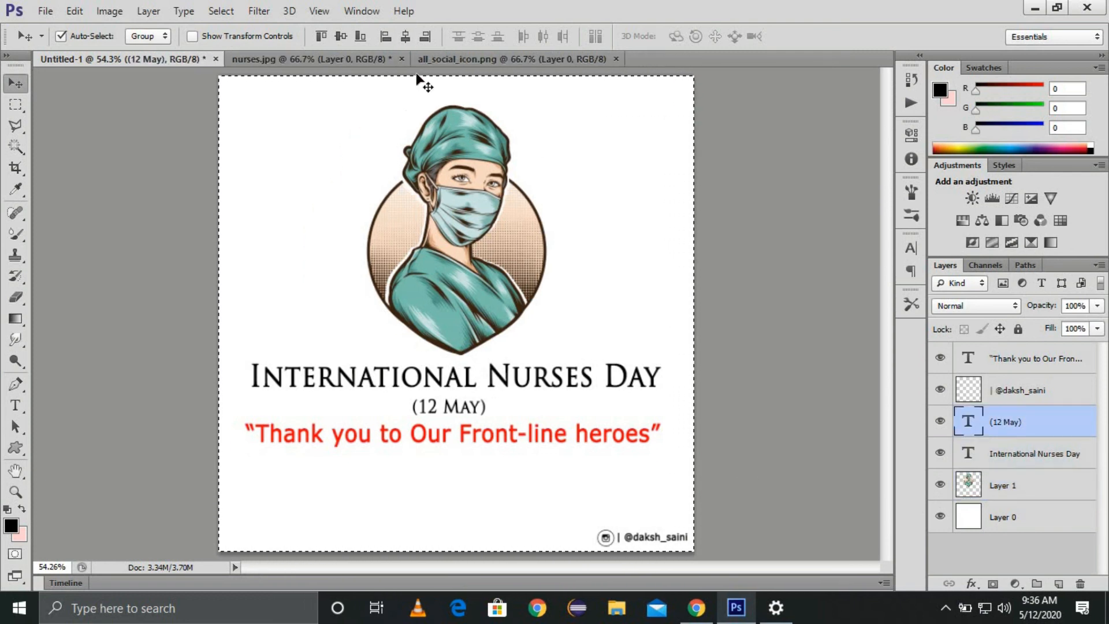
left_click(405, 36)
left_click(1019, 390)
left_click(1031, 364)
left_click(406, 36)
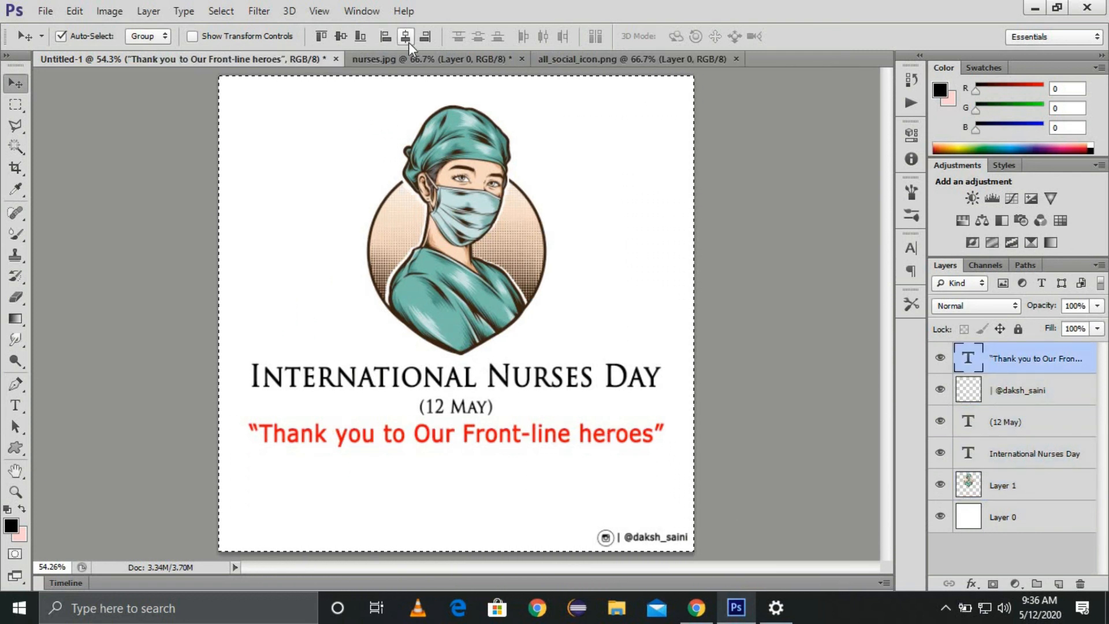
key("ctrl+d")
Step: Save the poster as a JPEG named nurses_day
left_click(44, 11)
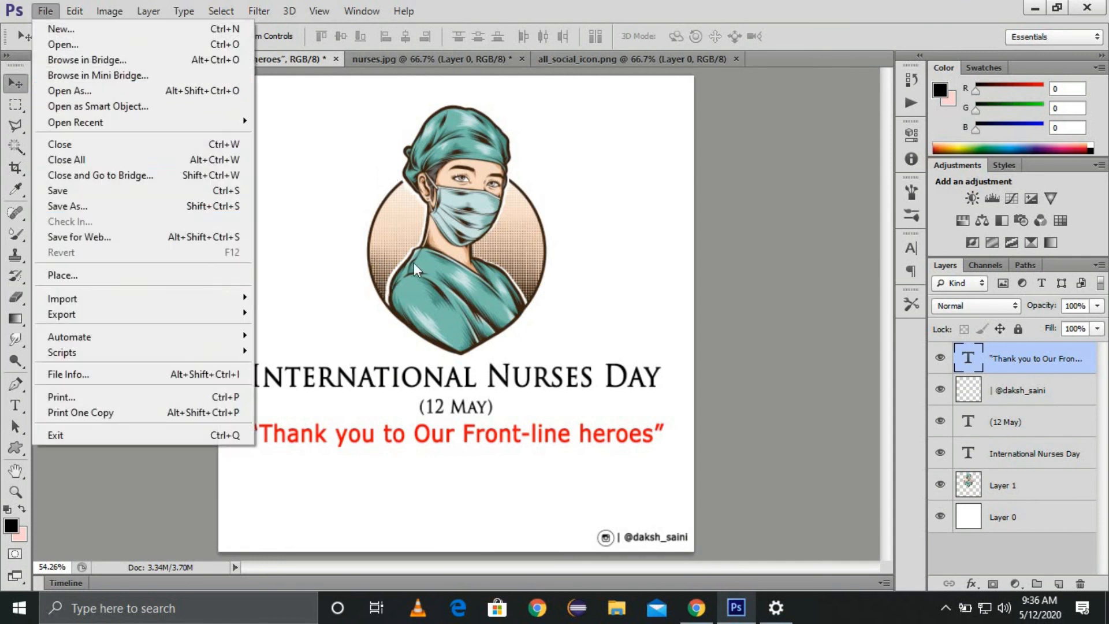
key("shift+ctrl+s")
type("nurses_day")
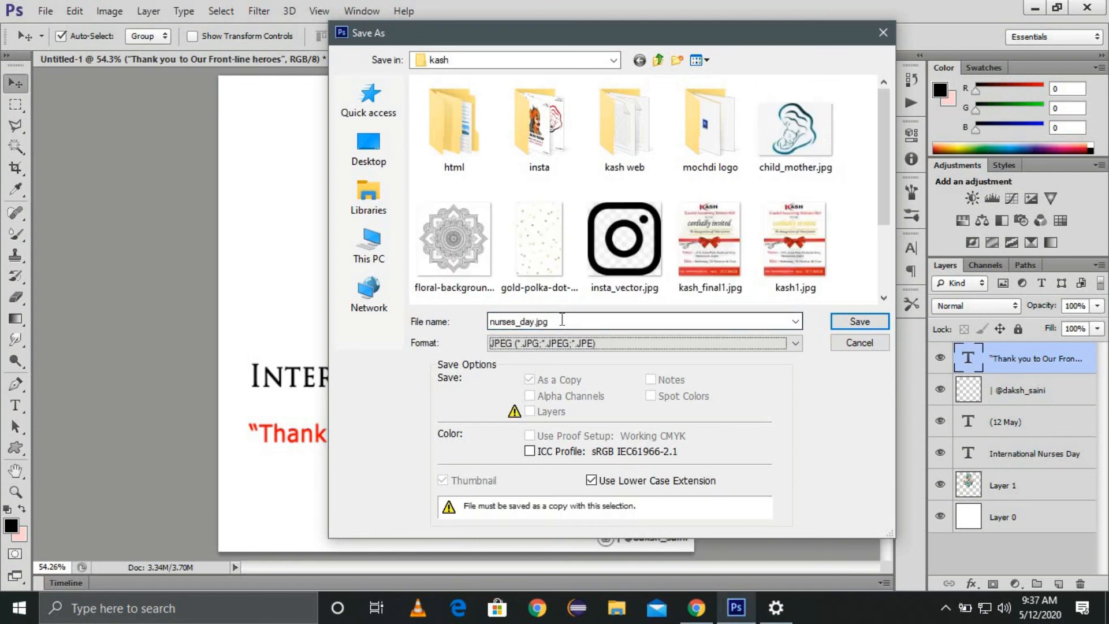
key("Return")
left_click(648, 155)
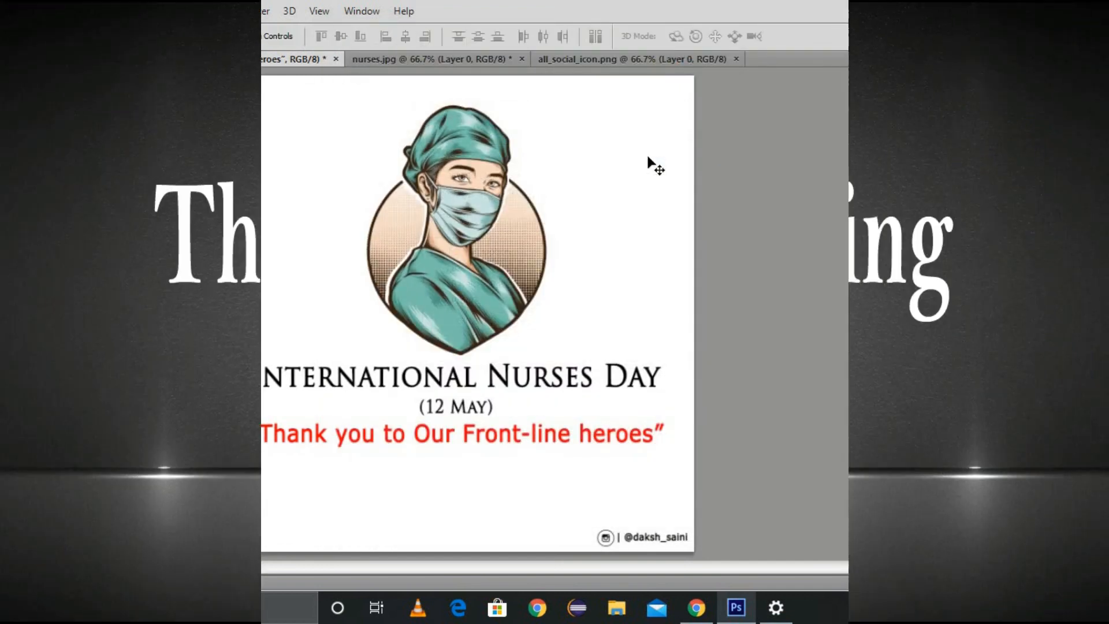